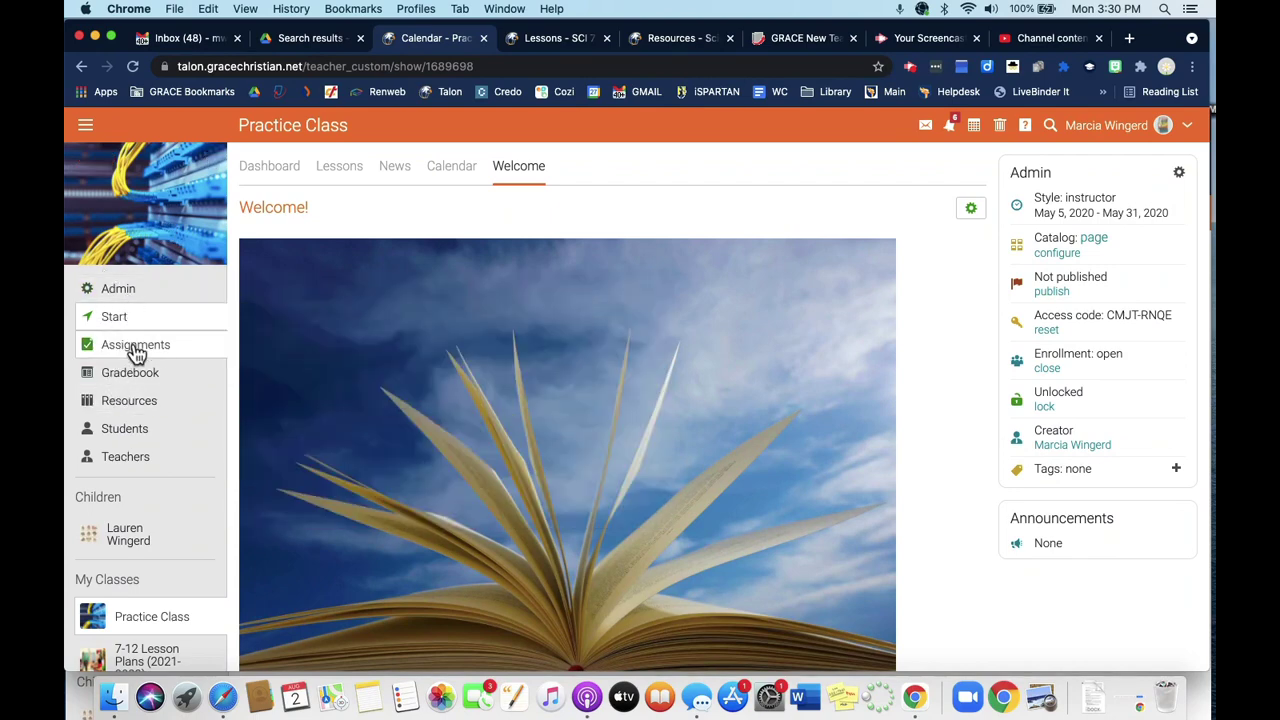
Step: Show the Practice Class assignment list with its five assignments due Aug 18–28
click(136, 345)
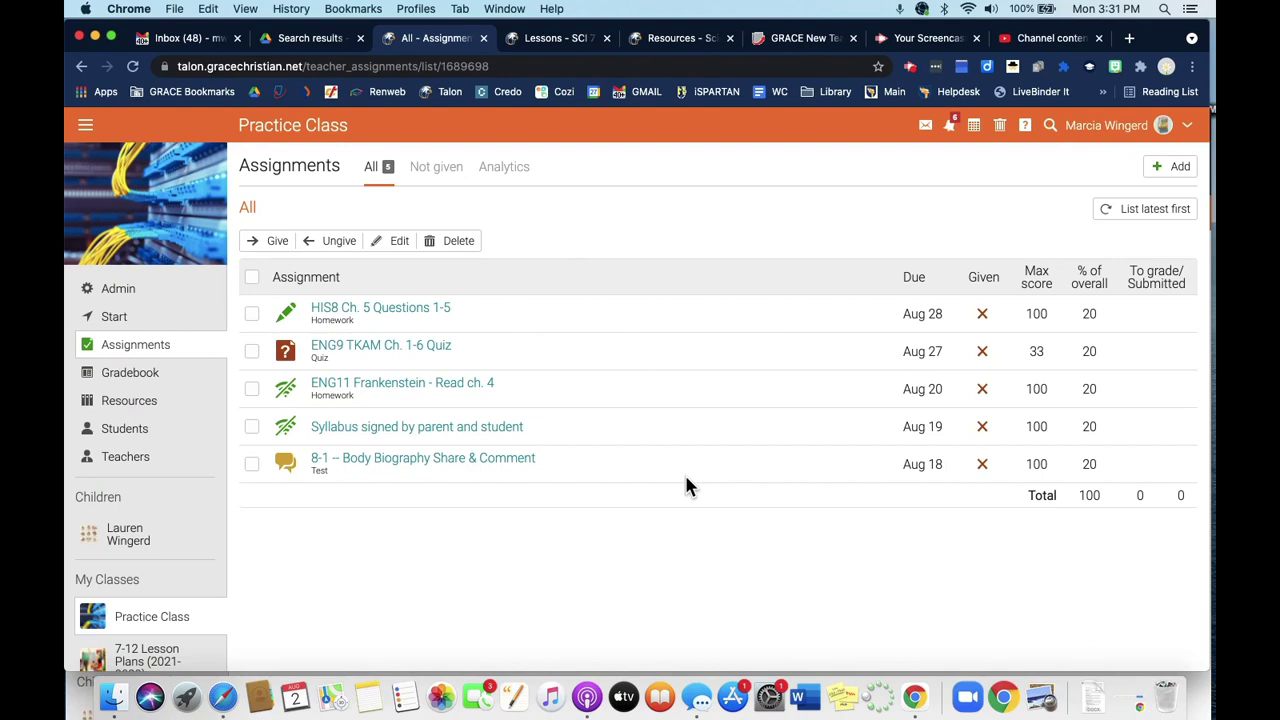
Step: Give the HIS8 Ch. 5 Questions 1-5 assignment to the class
click(252, 316)
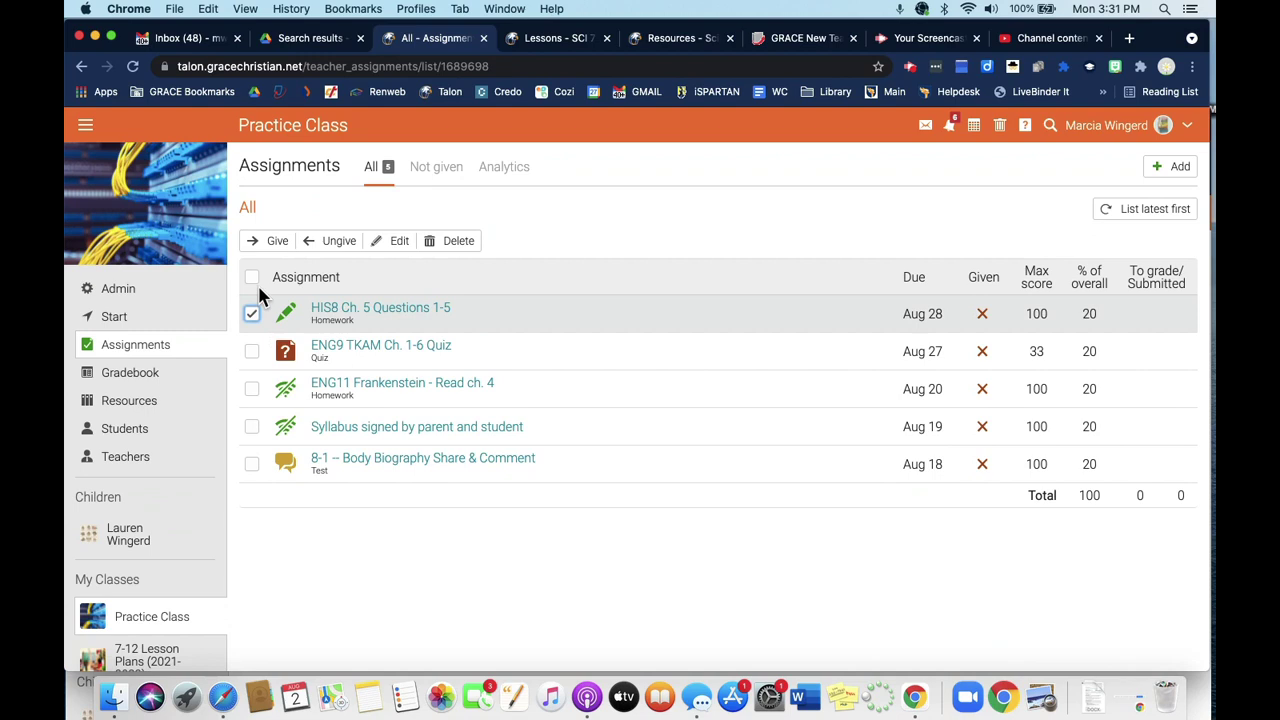
click(275, 243)
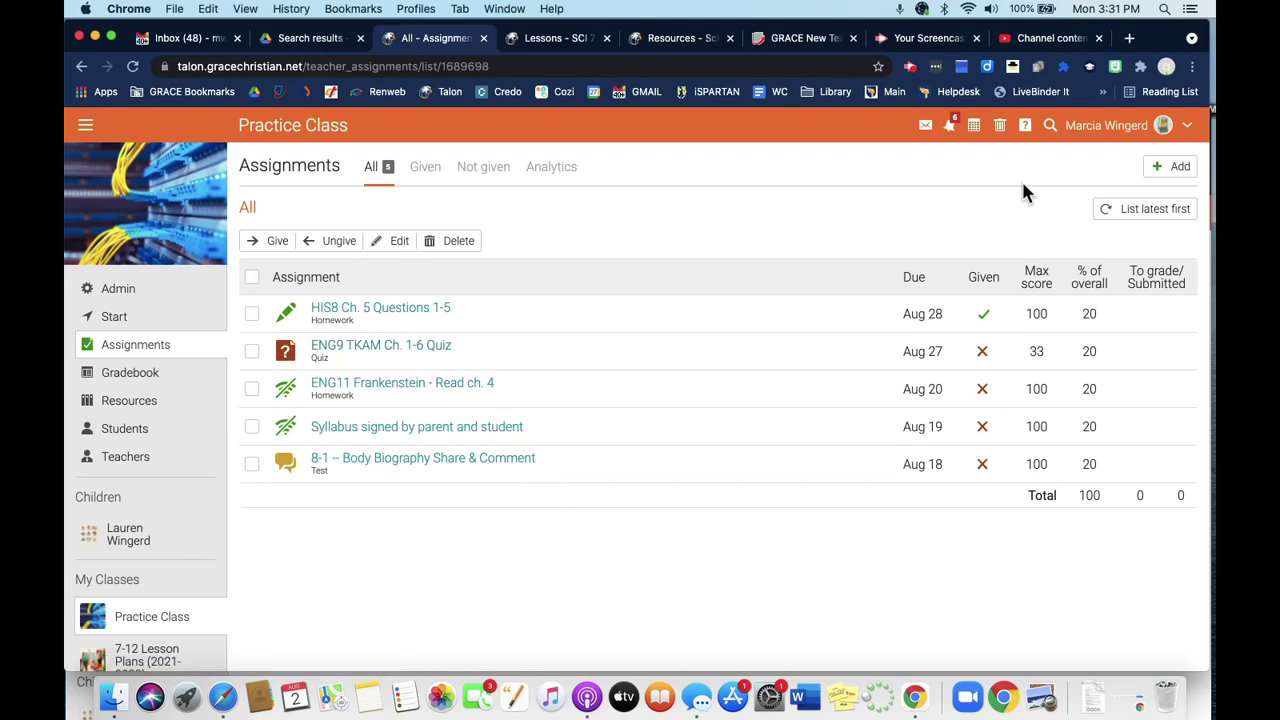
Step: Add a new assignment of type Essay
click(1178, 172)
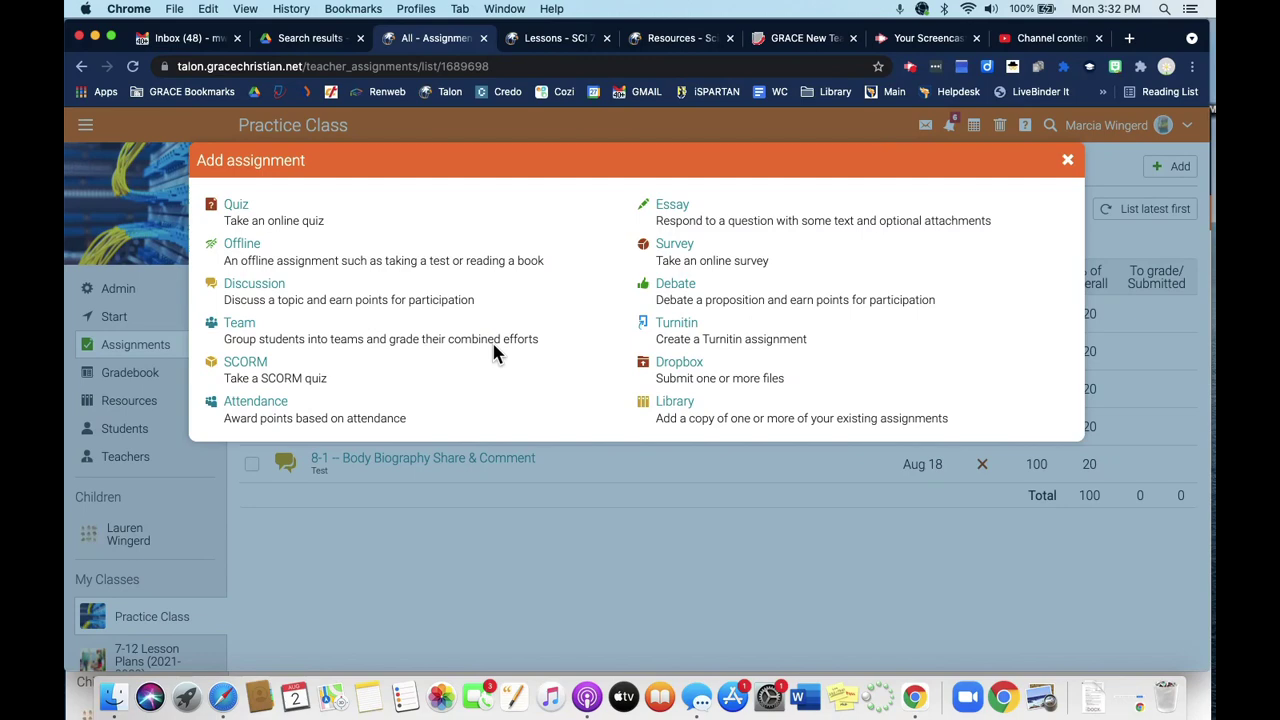
click(672, 205)
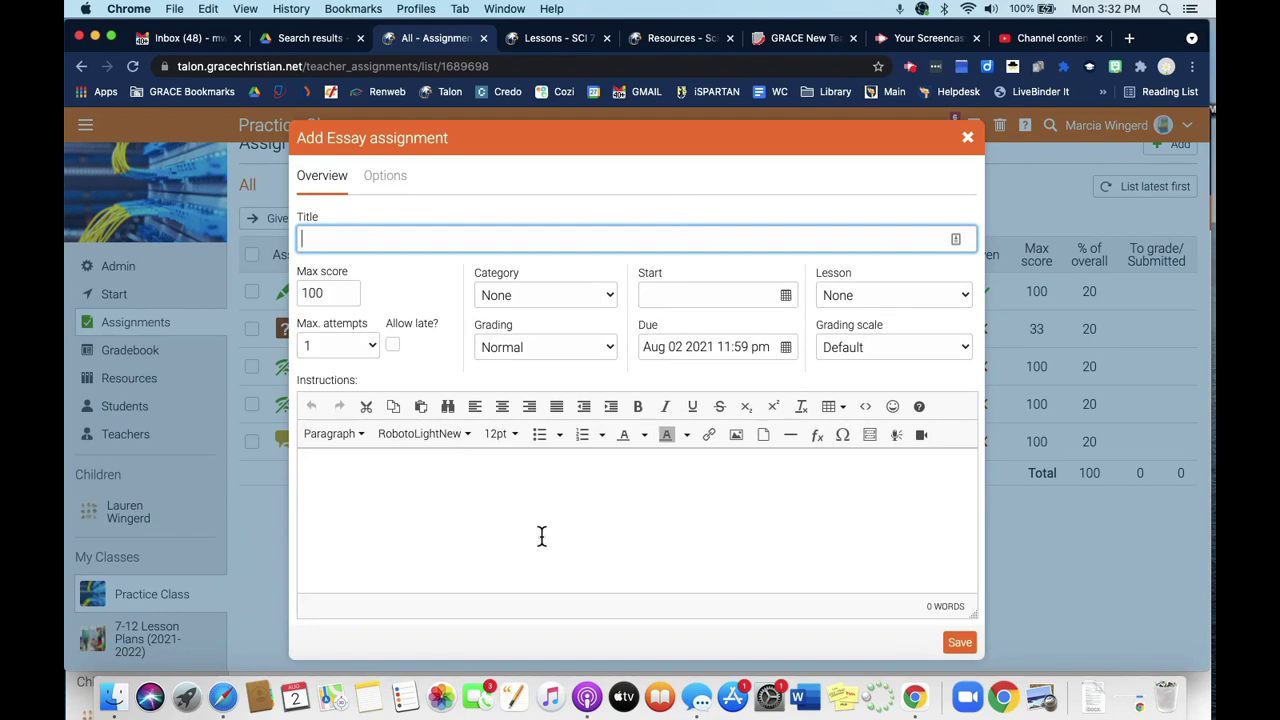
Step: Title the essay 'TKAM Thought Question' with instructions 'In chapter 1, how does Scout describe Maycomb?'
text(TKAM)
text(Thought Ques)
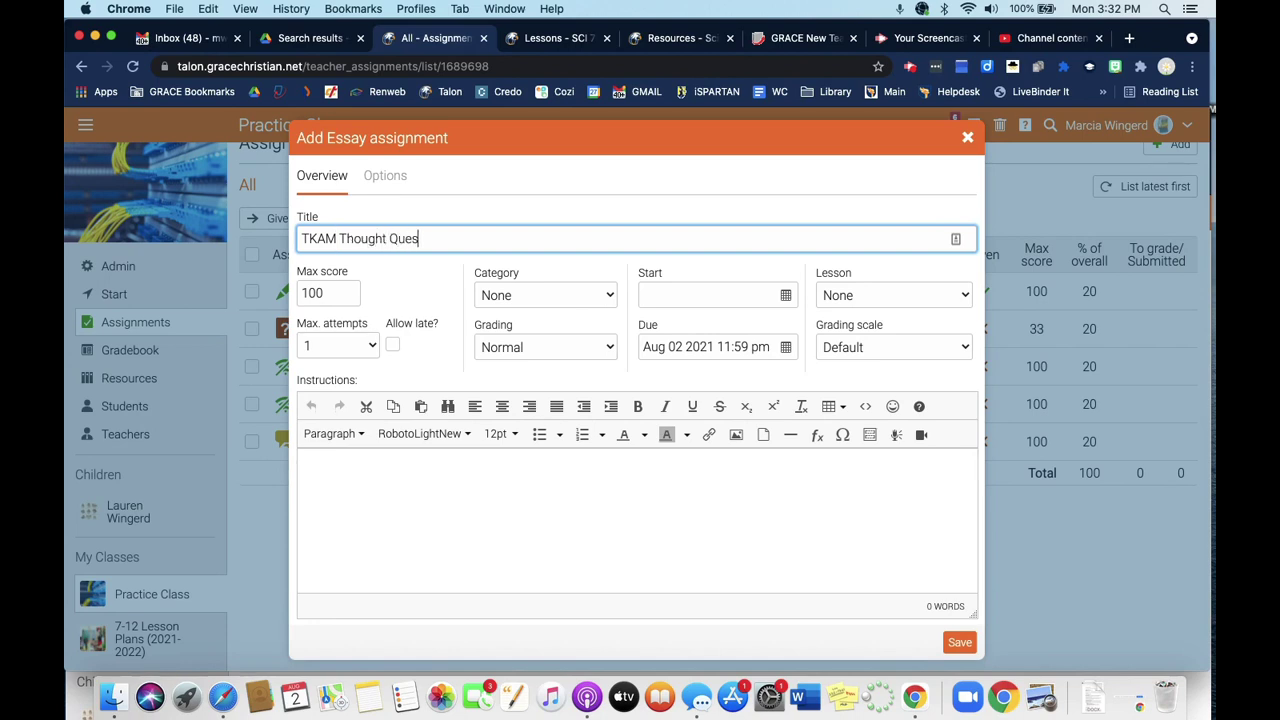
text(tion)
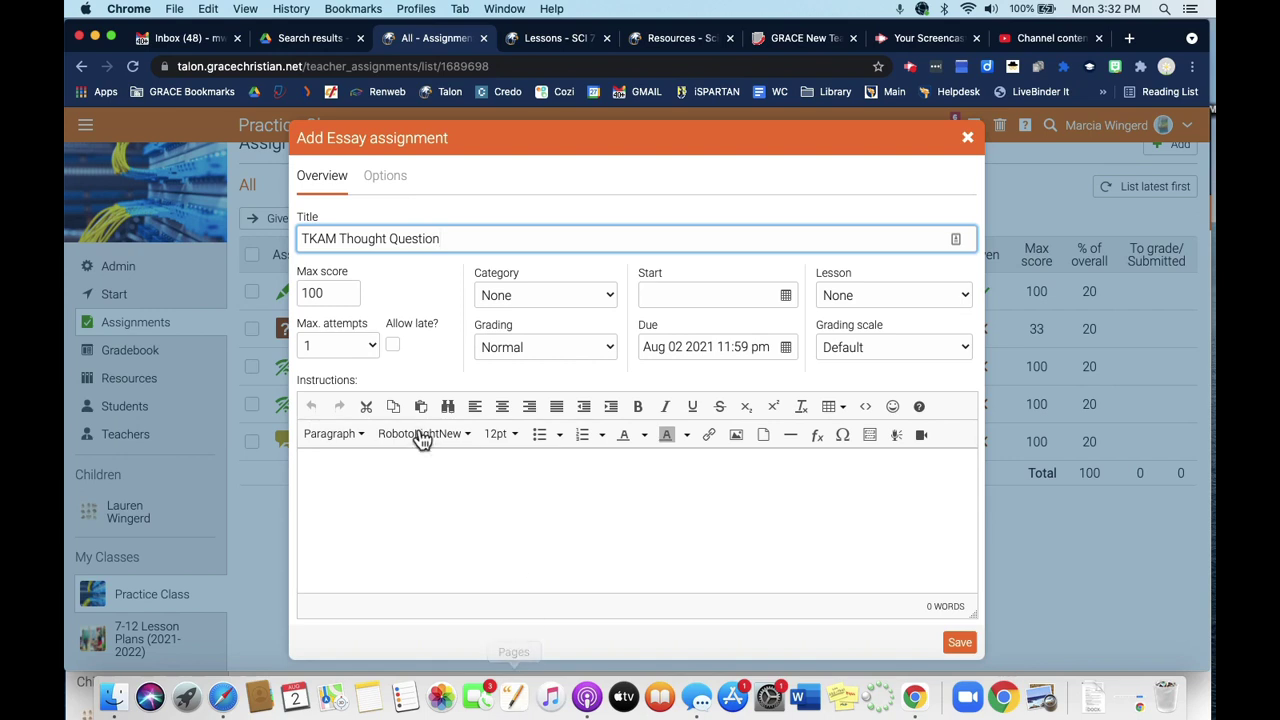
click(361, 472)
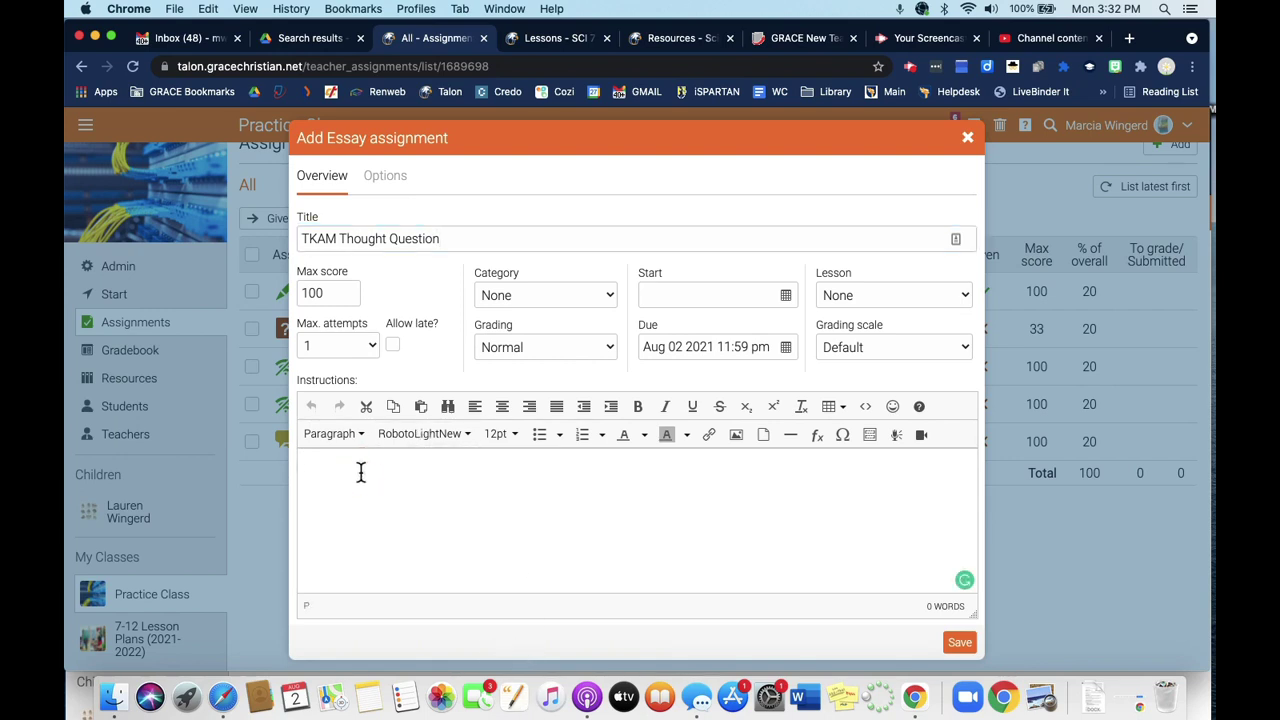
text(In chapter 1, how does)
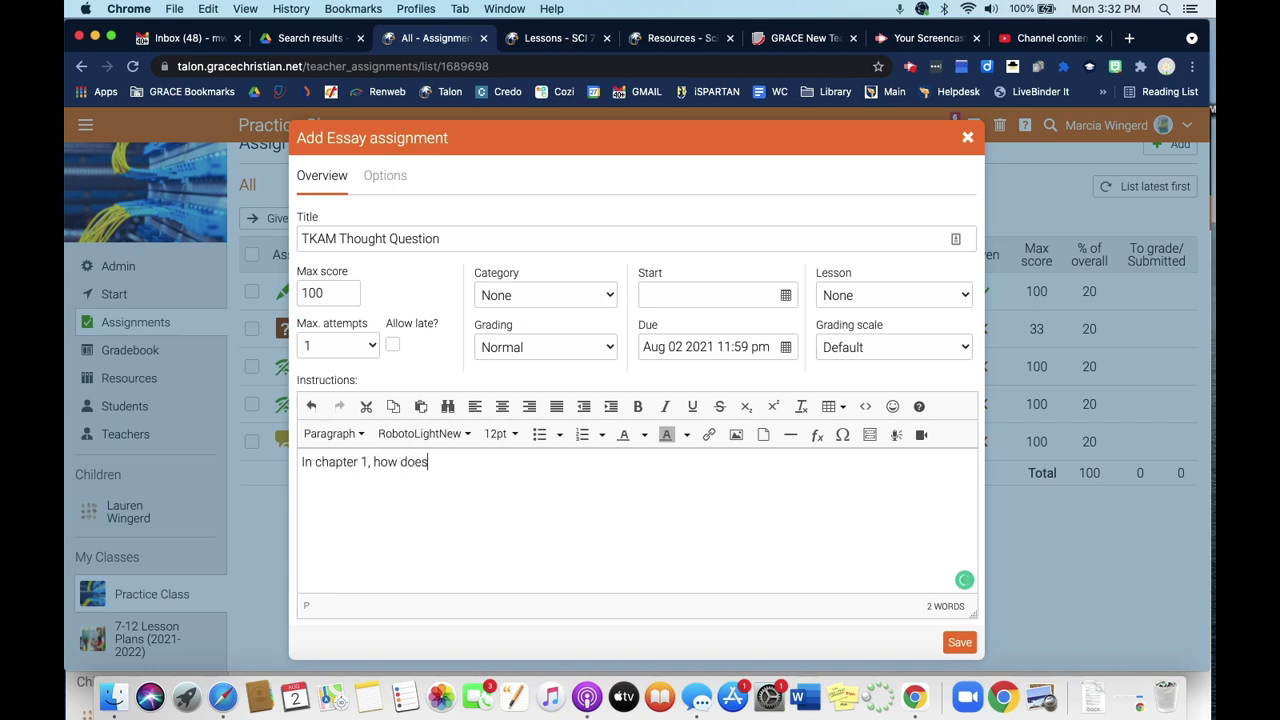
text( Scout describe May)
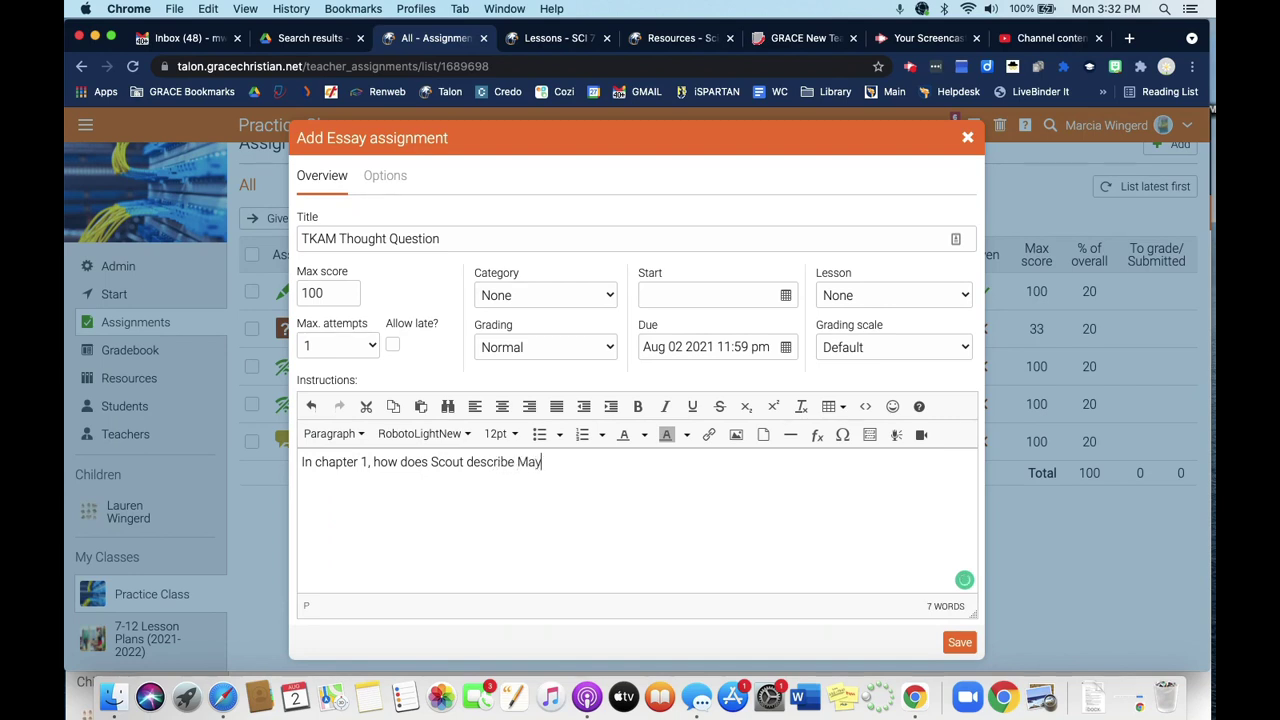
text(comb?)
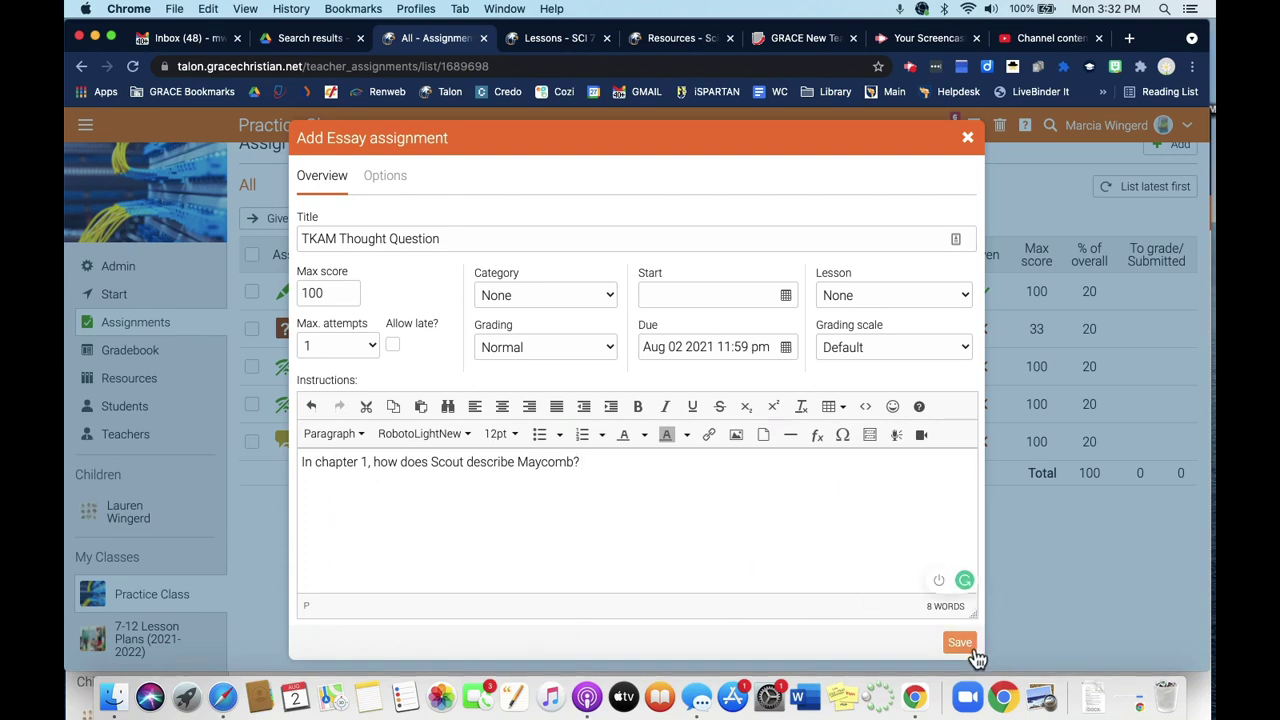
Step: Set category Homework, due date Sep 09 2021, and lesson To Kill a Mockingbird
click(580, 298)
click(565, 313)
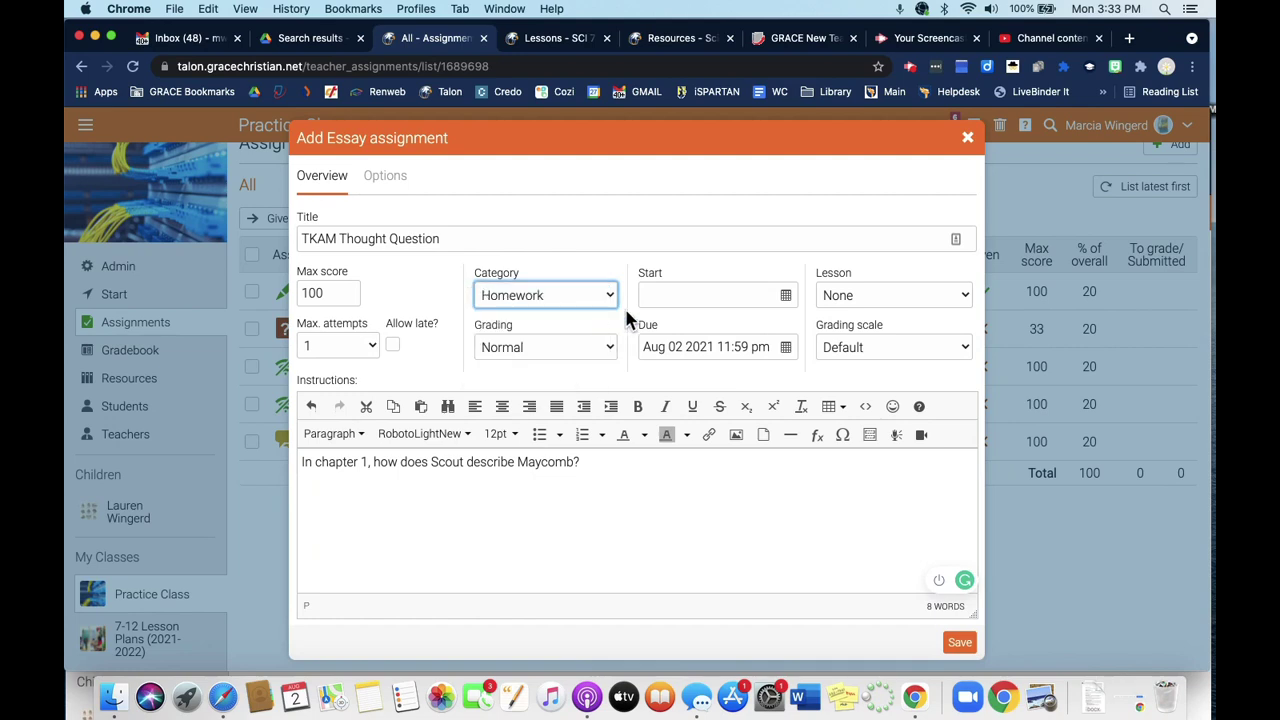
click(706, 349)
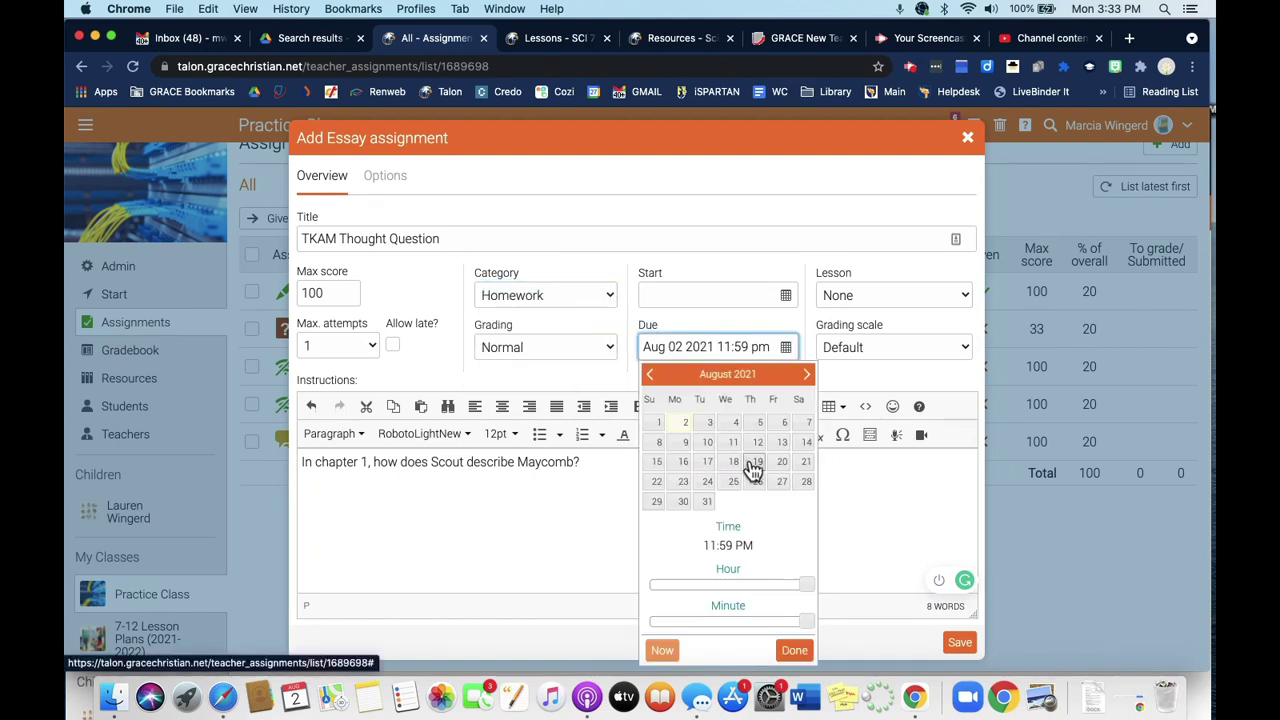
click(806, 374)
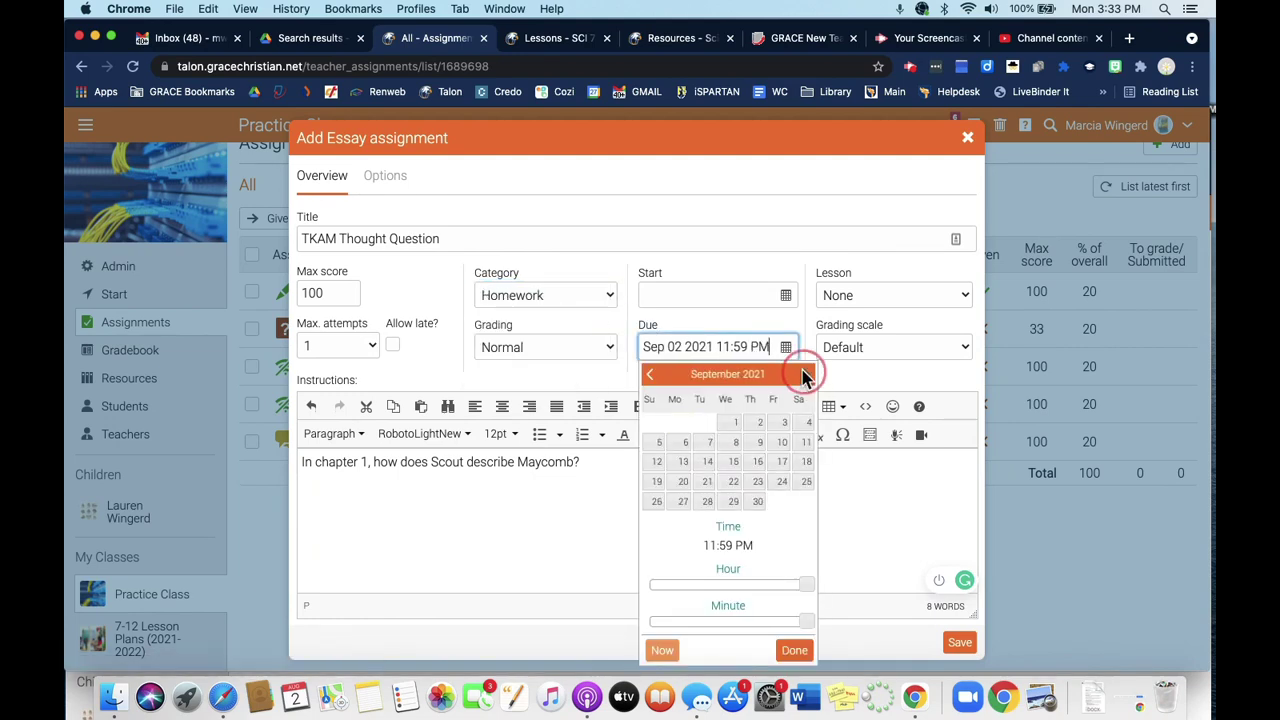
click(759, 446)
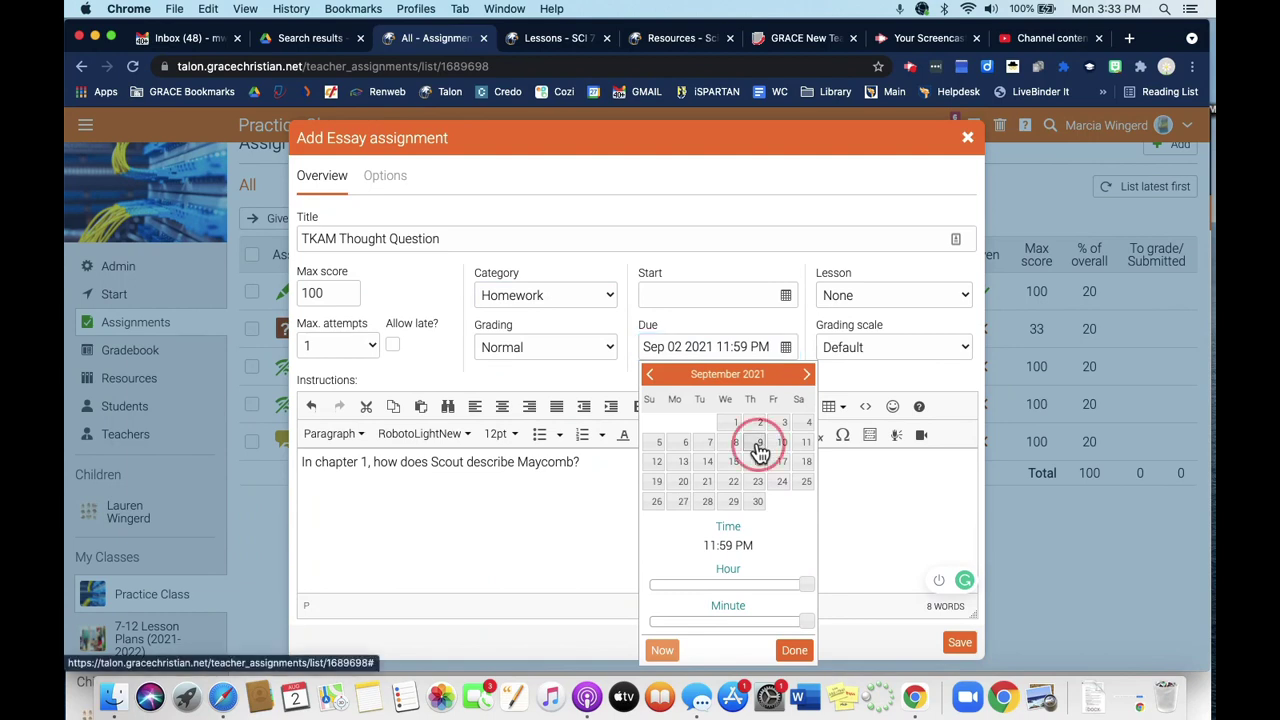
click(795, 651)
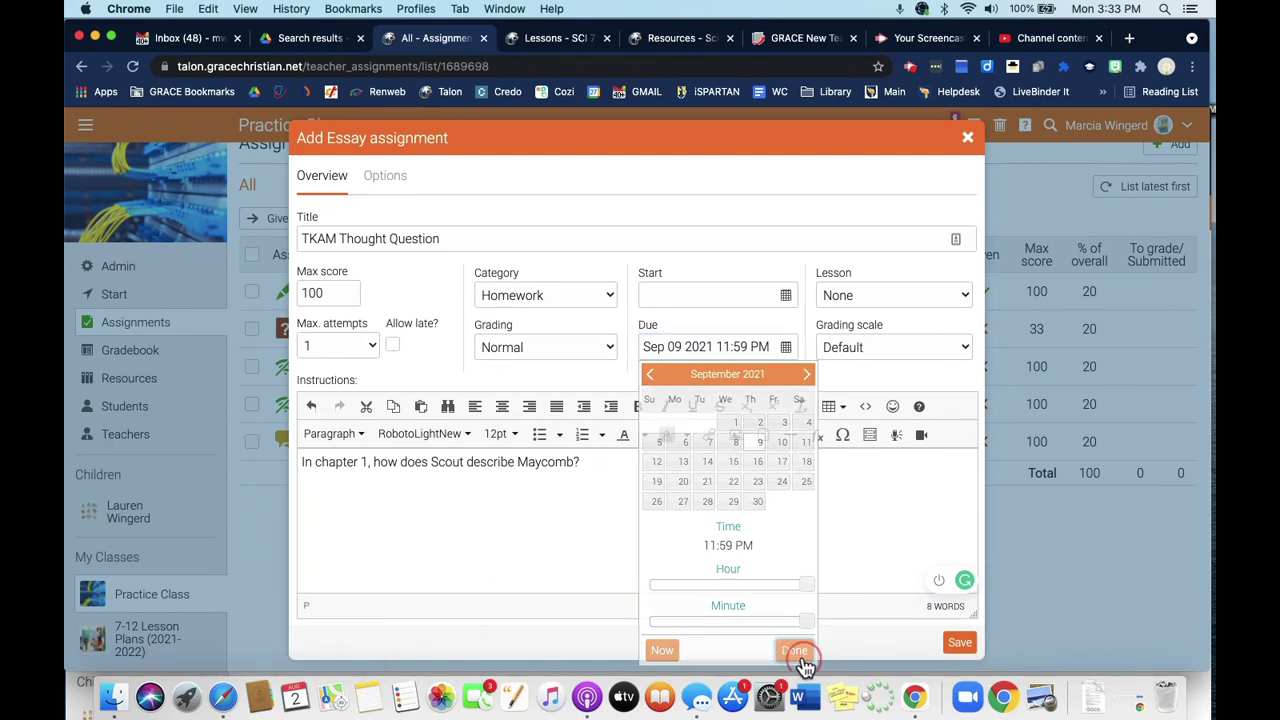
click(945, 301)
click(947, 313)
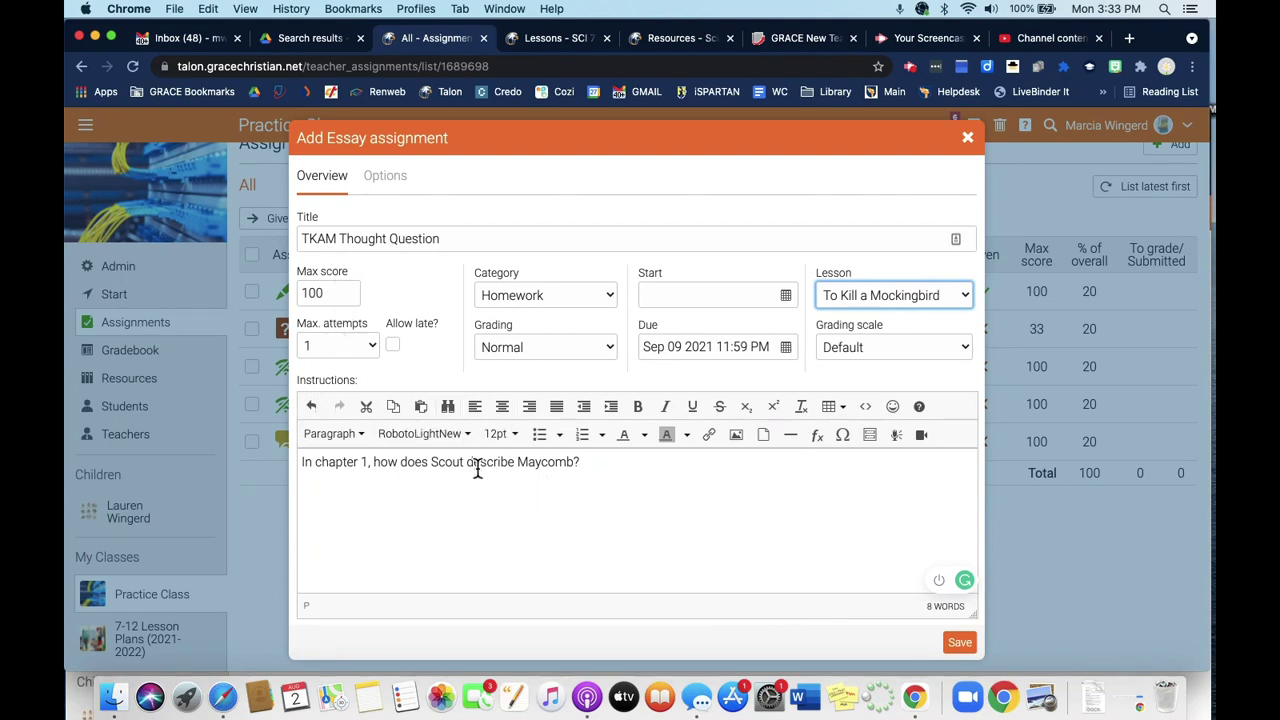
Step: Allow up to 3 attempts and accept late submissions
click(372, 348)
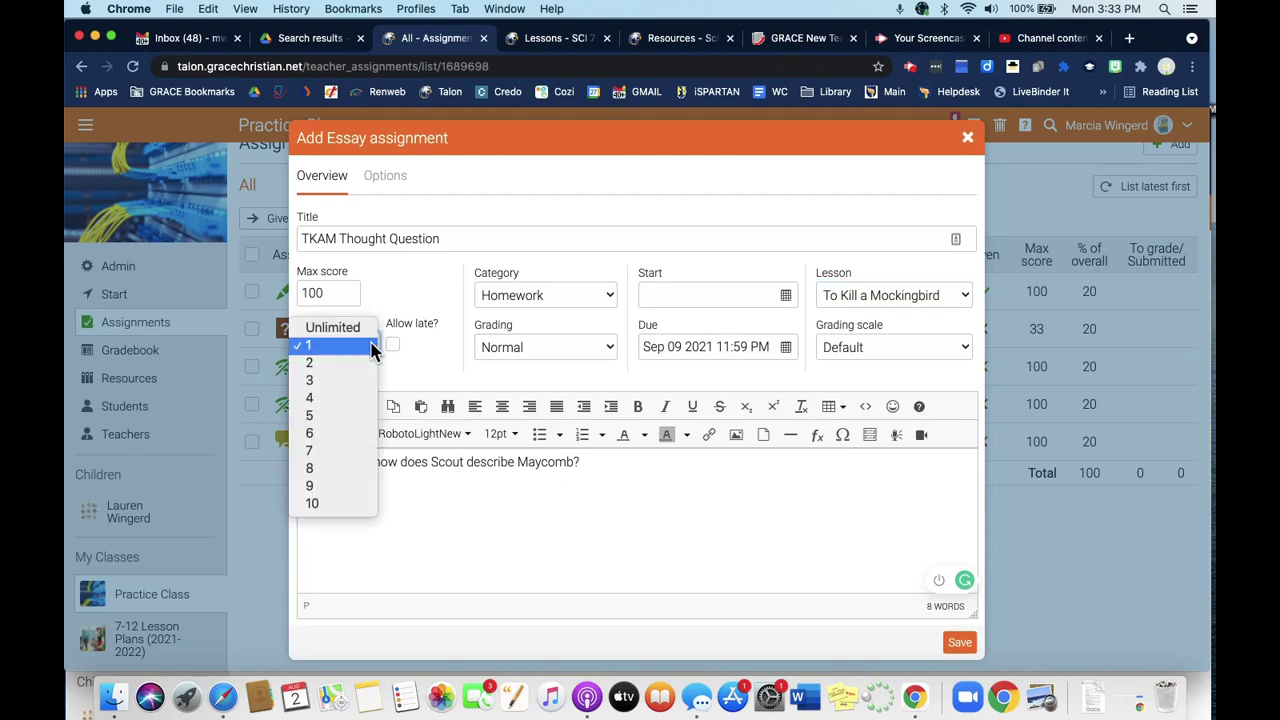
click(372, 348)
click(372, 348)
click(363, 386)
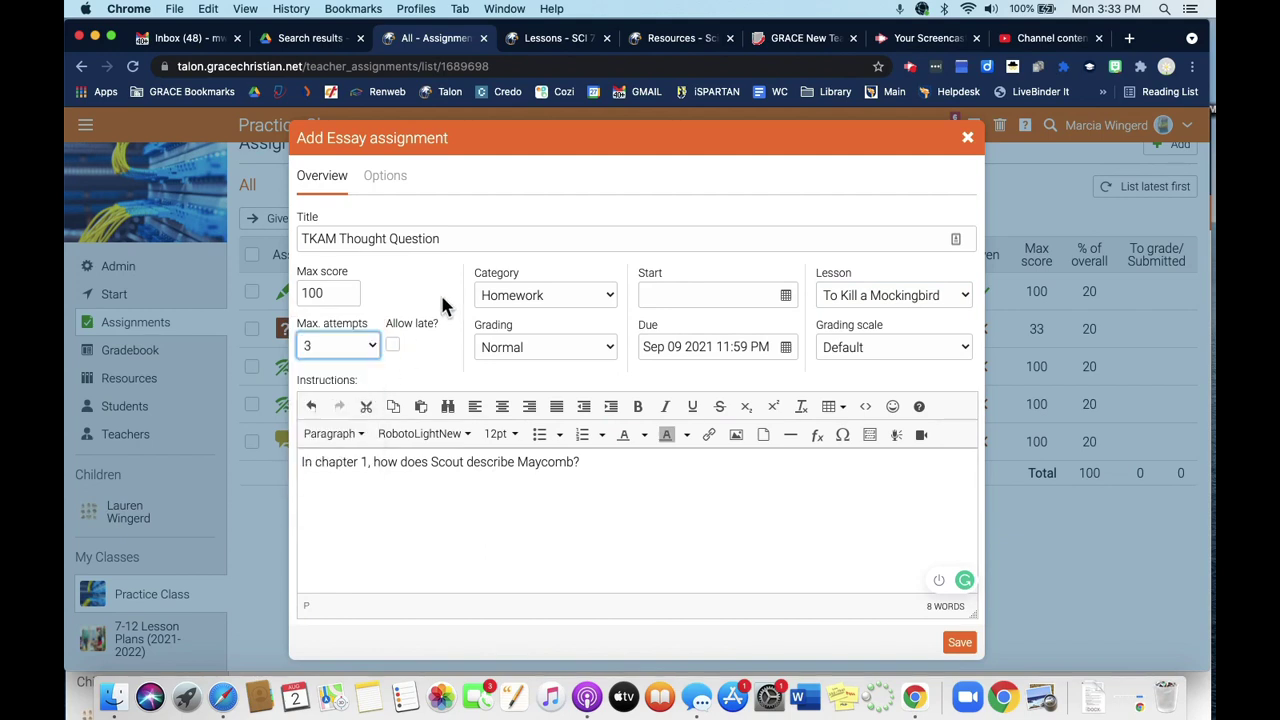
click(393, 346)
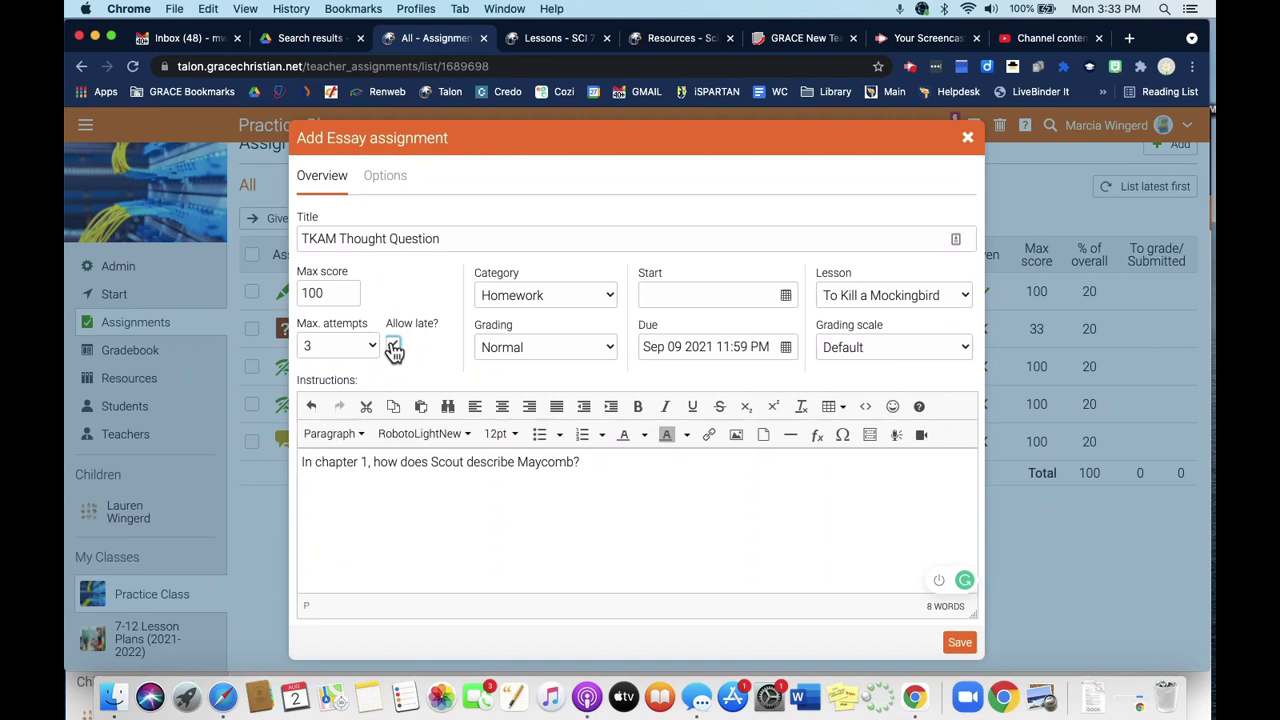
click(394, 347)
click(393, 346)
Step: Save the TKAM Thought Question essay and return to the class's list
click(960, 644)
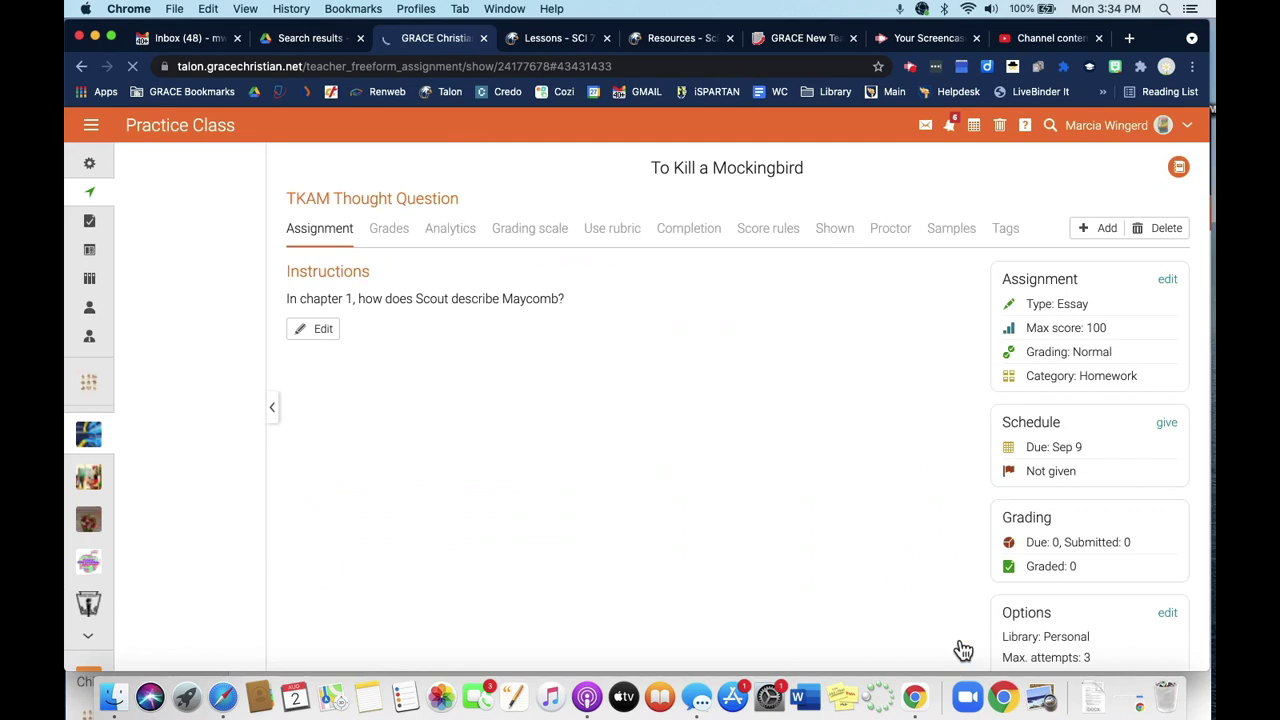
click(1180, 170)
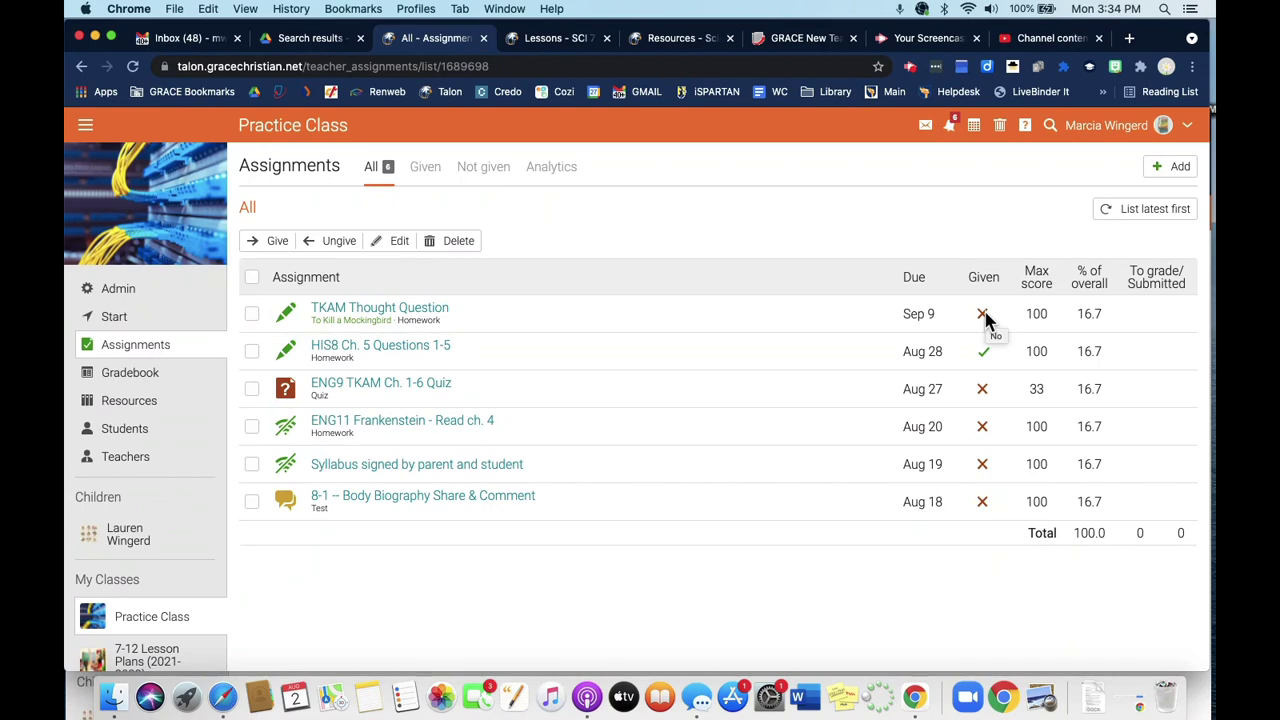
Step: Copy 'Blog Post - English (see prompt)' from the Personal English / Language Arts library into the class
click(1172, 168)
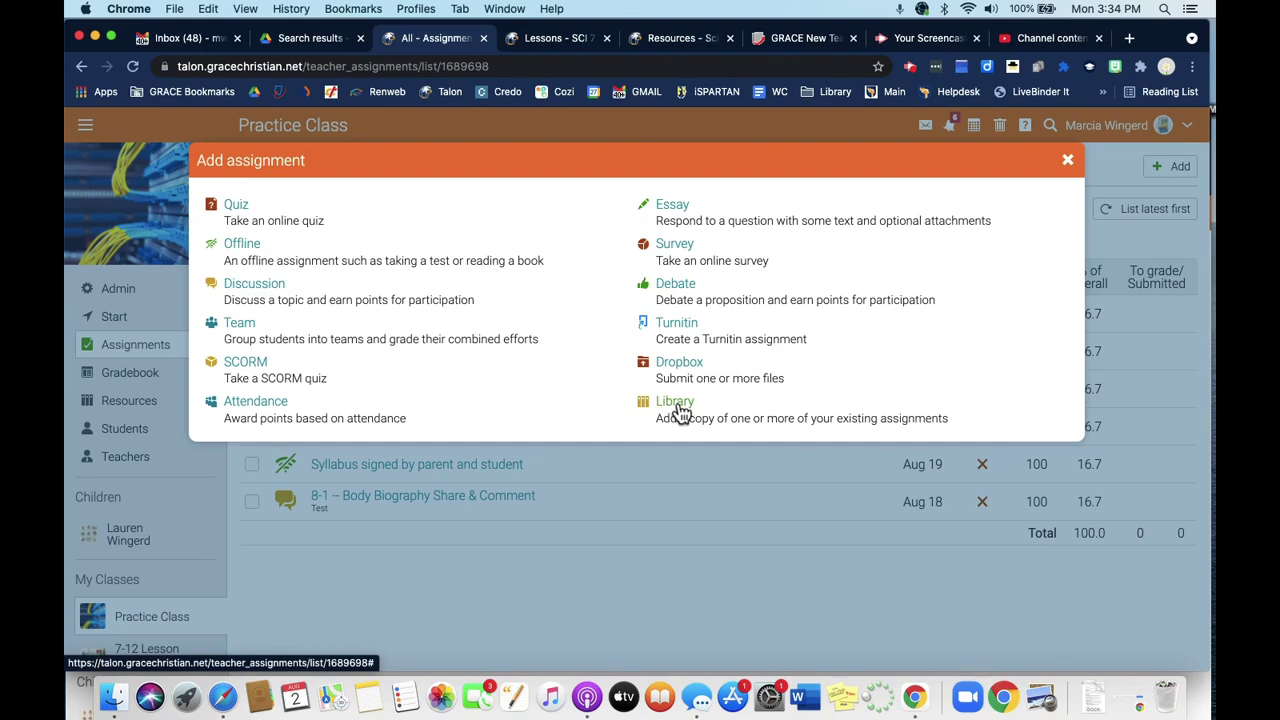
click(679, 404)
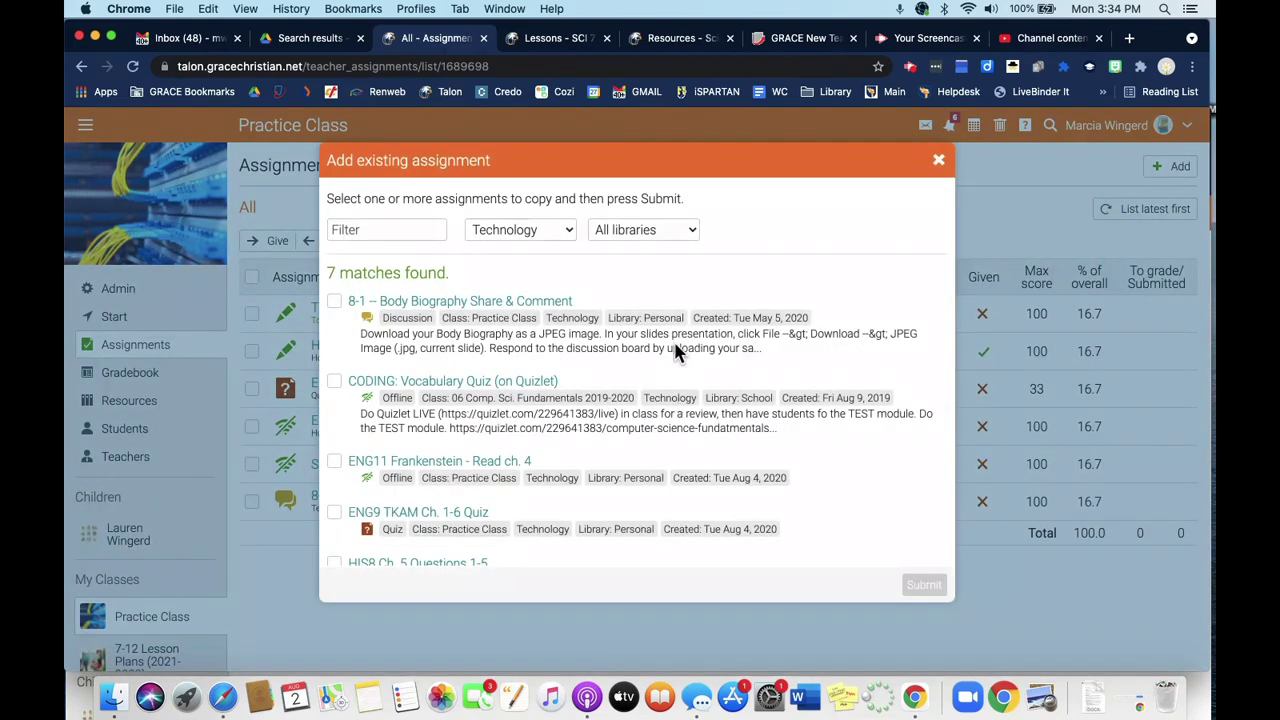
click(528, 229)
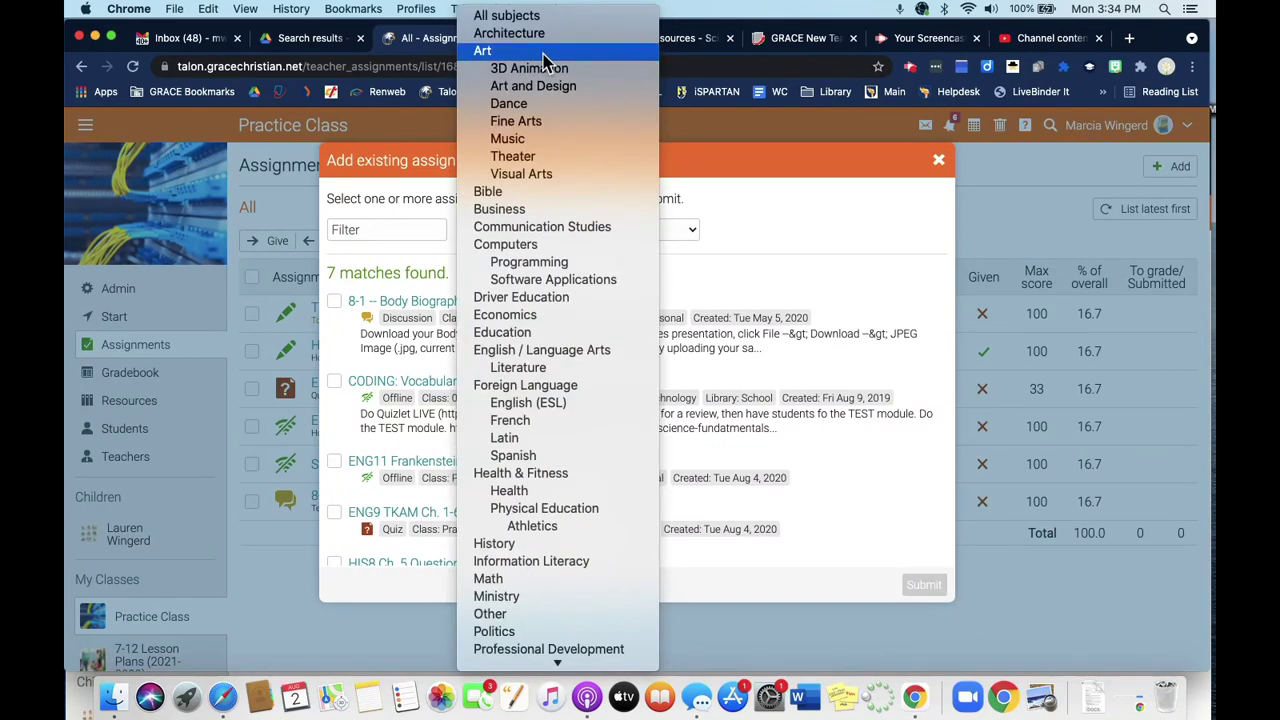
click(530, 350)
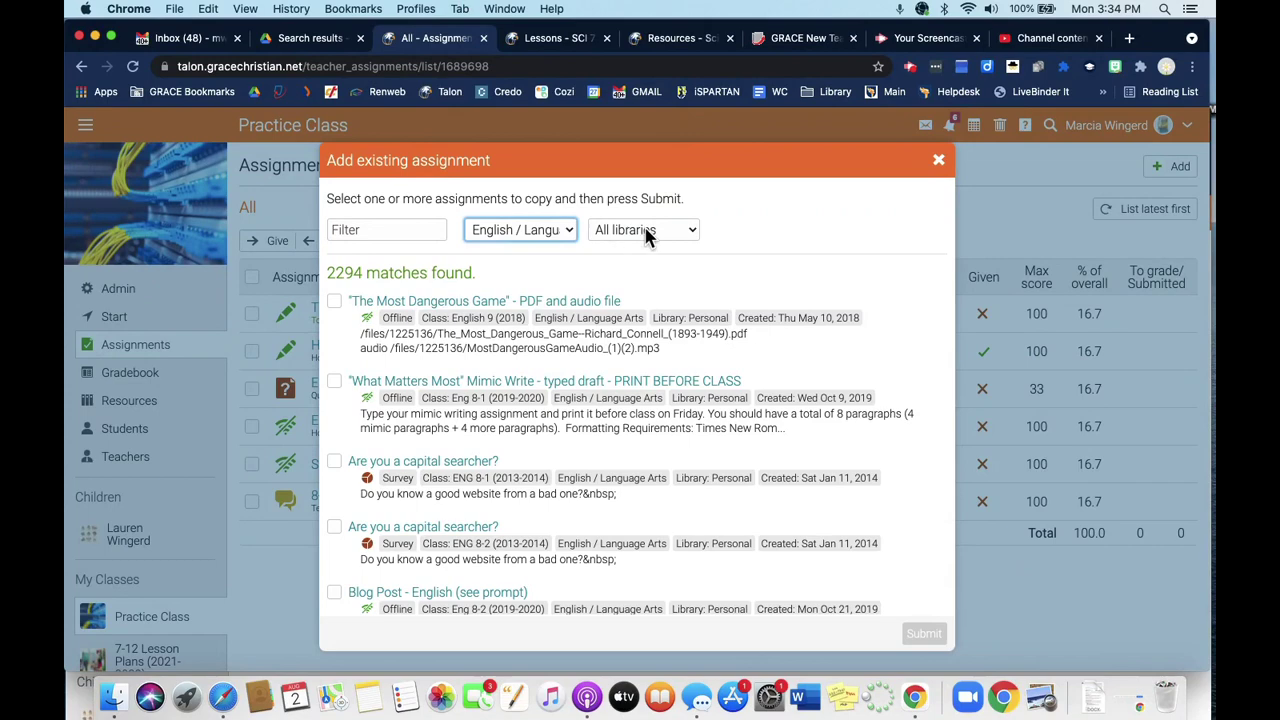
click(643, 230)
click(643, 247)
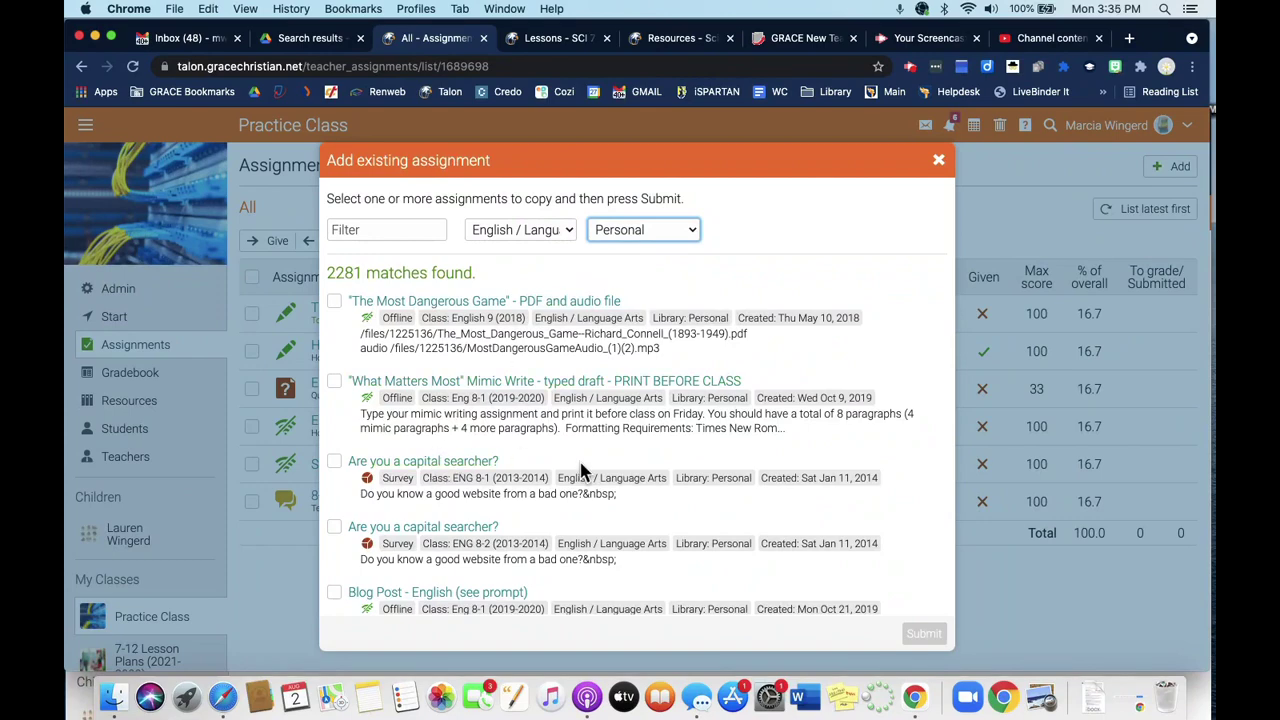
scroll(580, 462, down, 2)
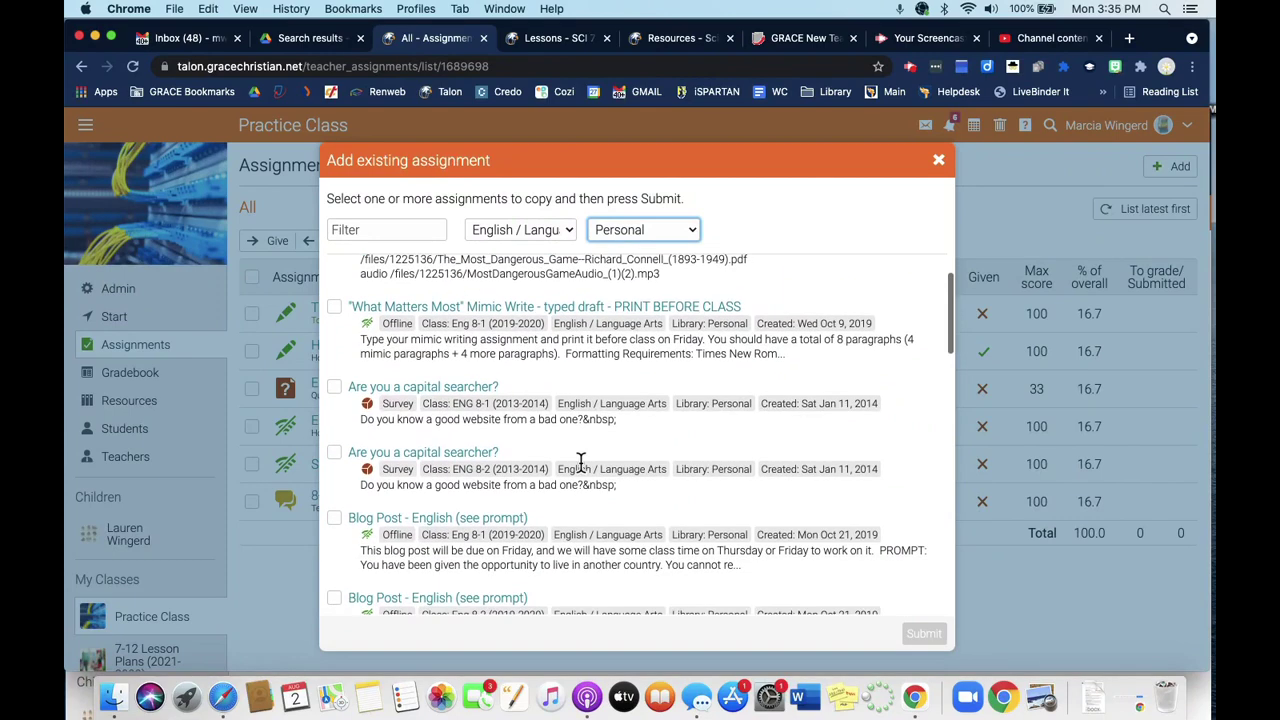
click(335, 518)
click(928, 635)
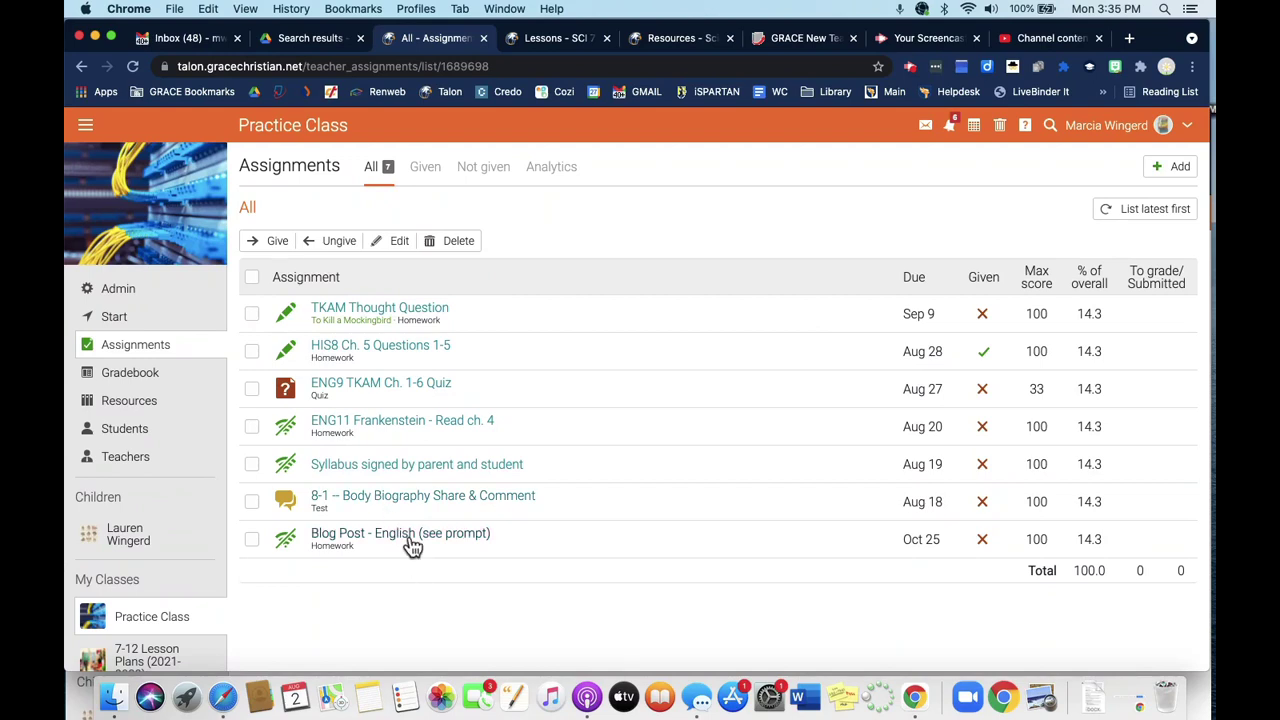
Step: Open the Blog Post assignment's overview settings and its due date calendar
click(472, 538)
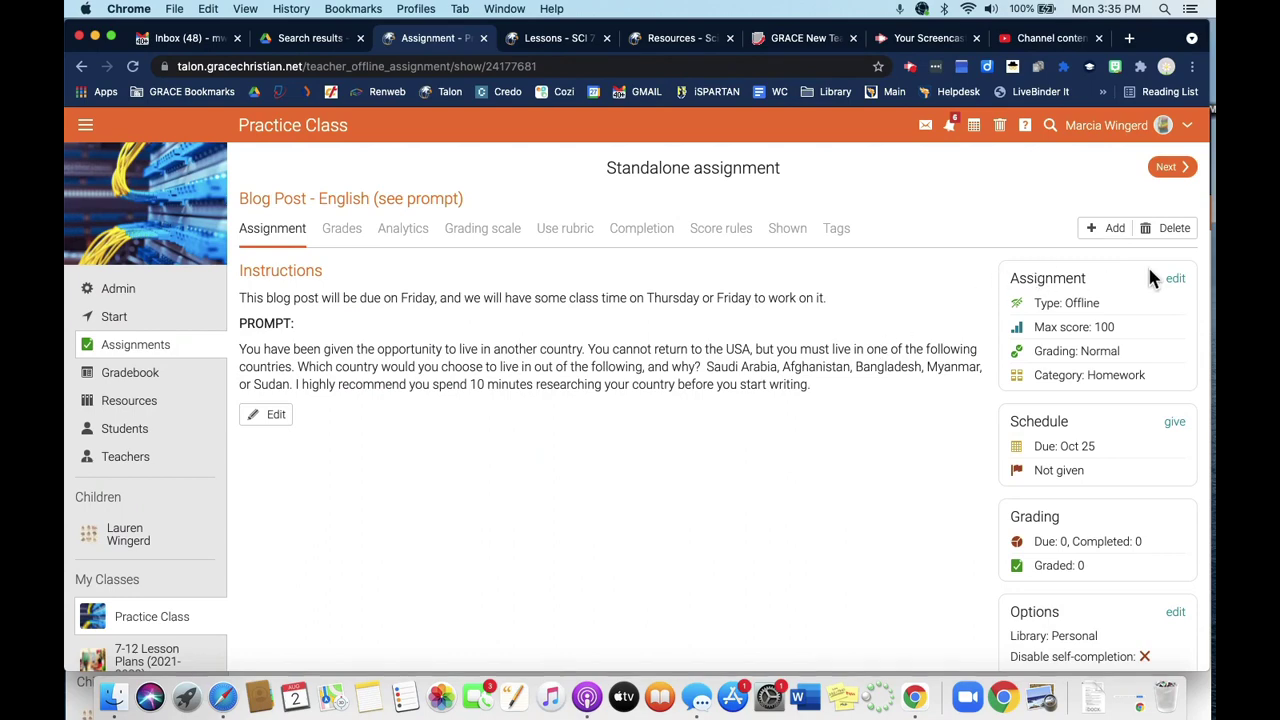
click(1176, 280)
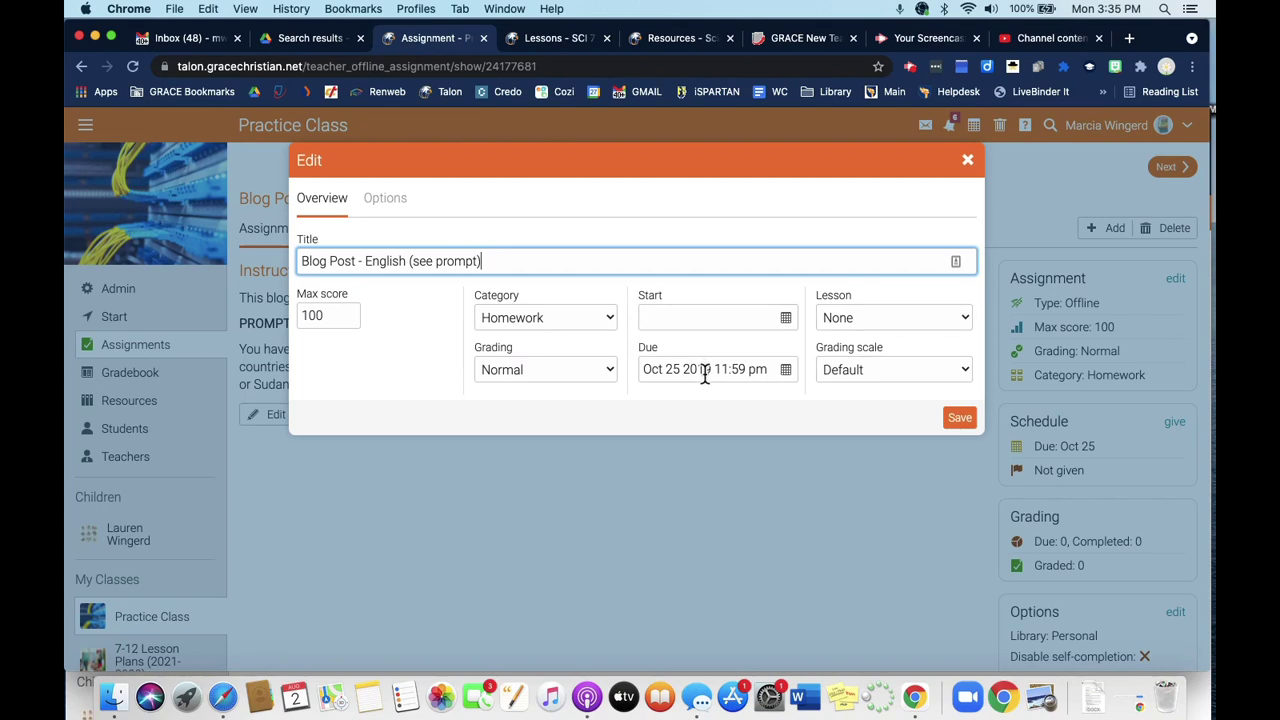
click(751, 370)
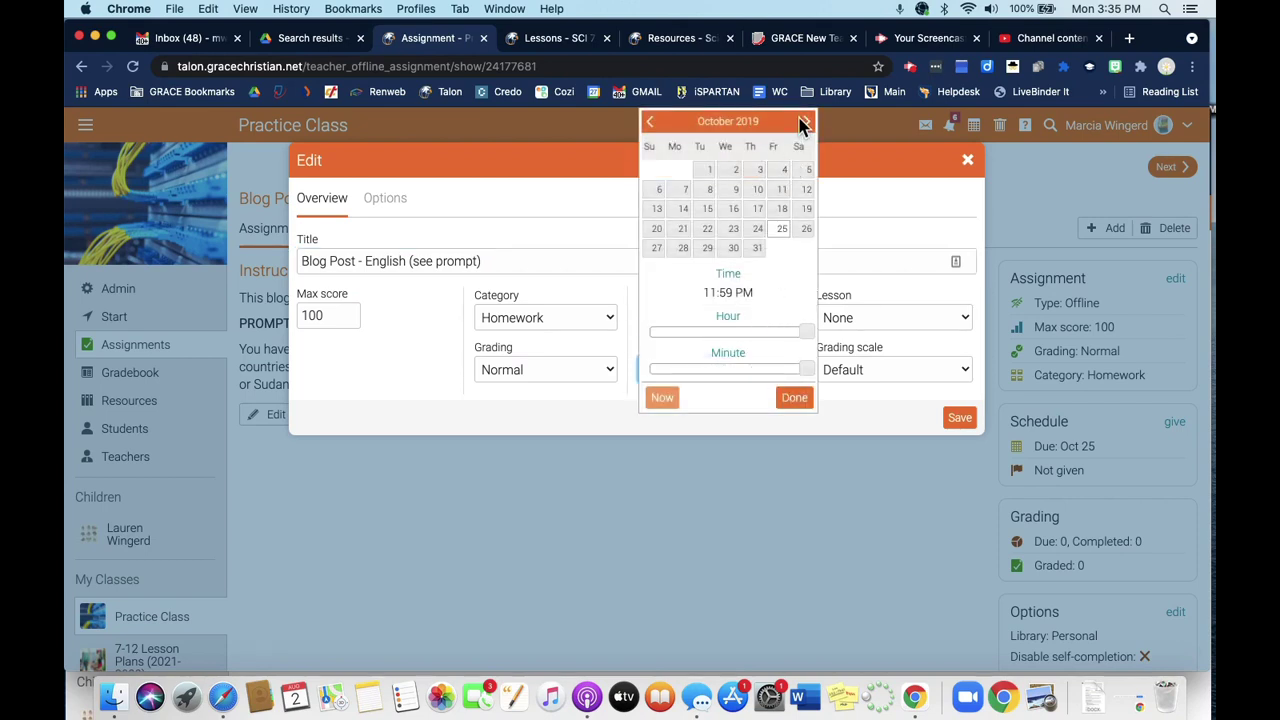
click(794, 398)
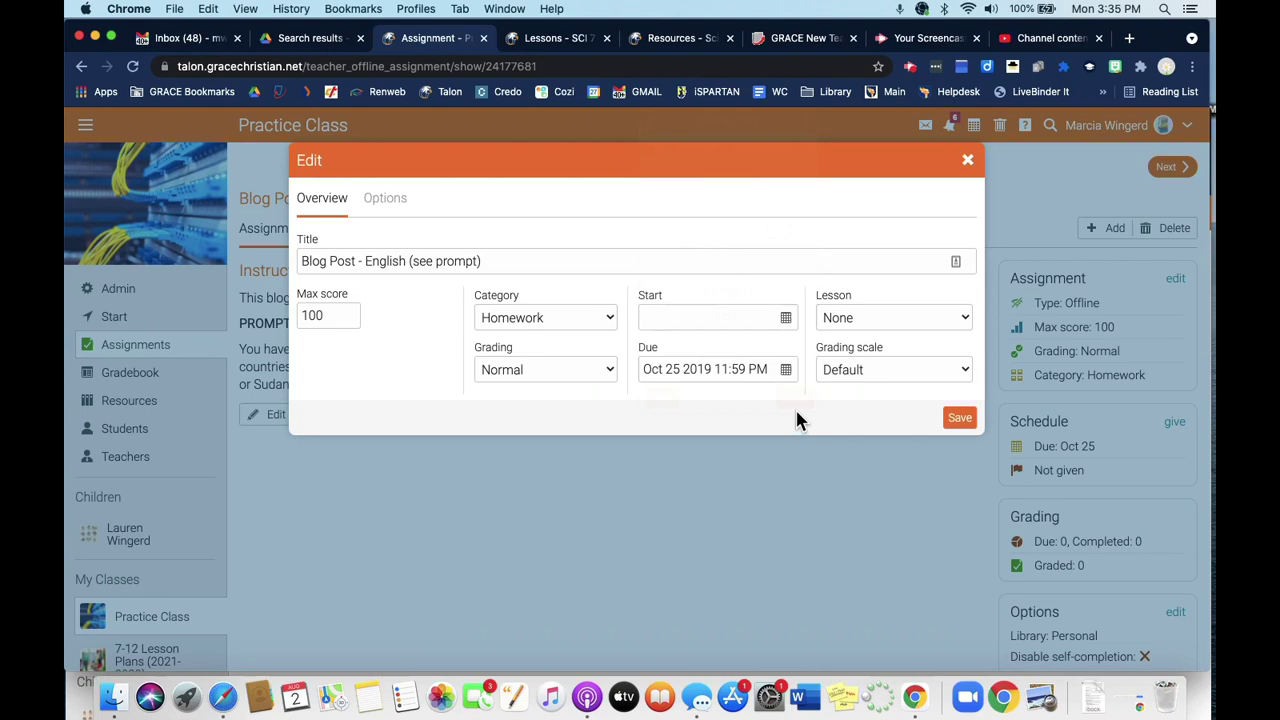
click(705, 370)
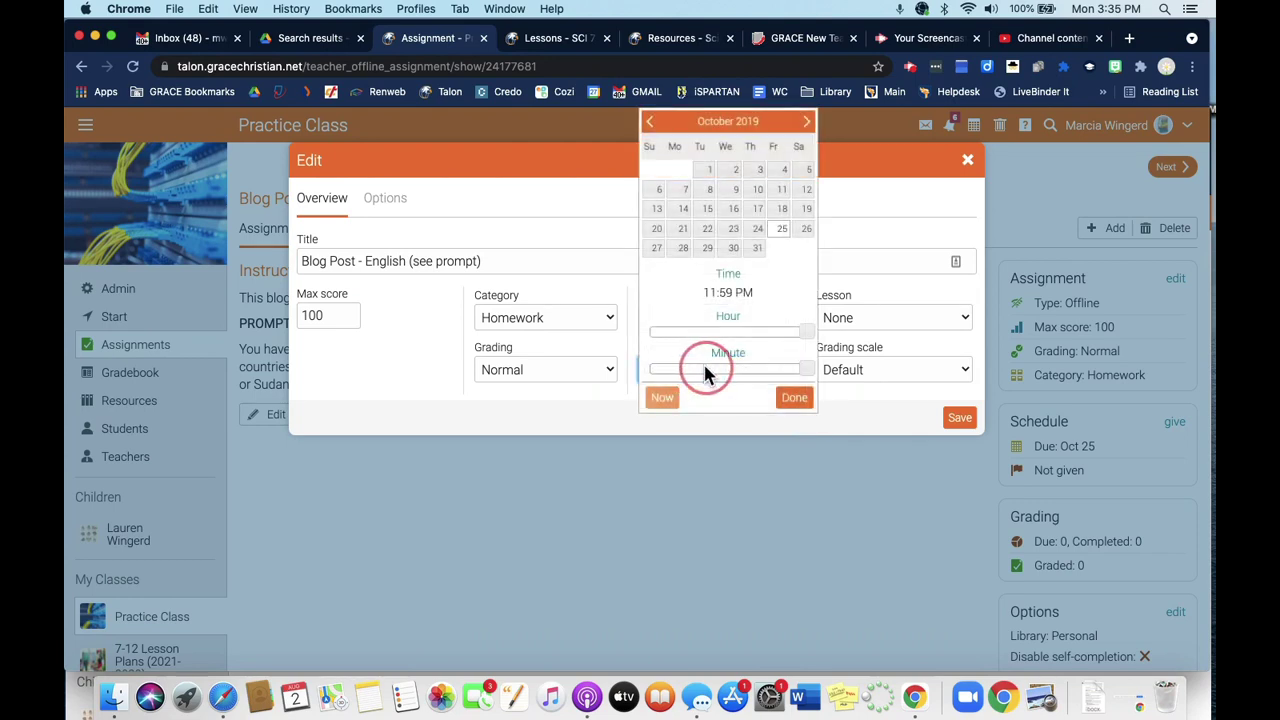
Step: Set the Blog Post due date to October 8, 2021 and save
click(806, 122)
click(806, 122)
click(806, 122)
click(806, 122)
triple_click(806, 122)
double_click(806, 122)
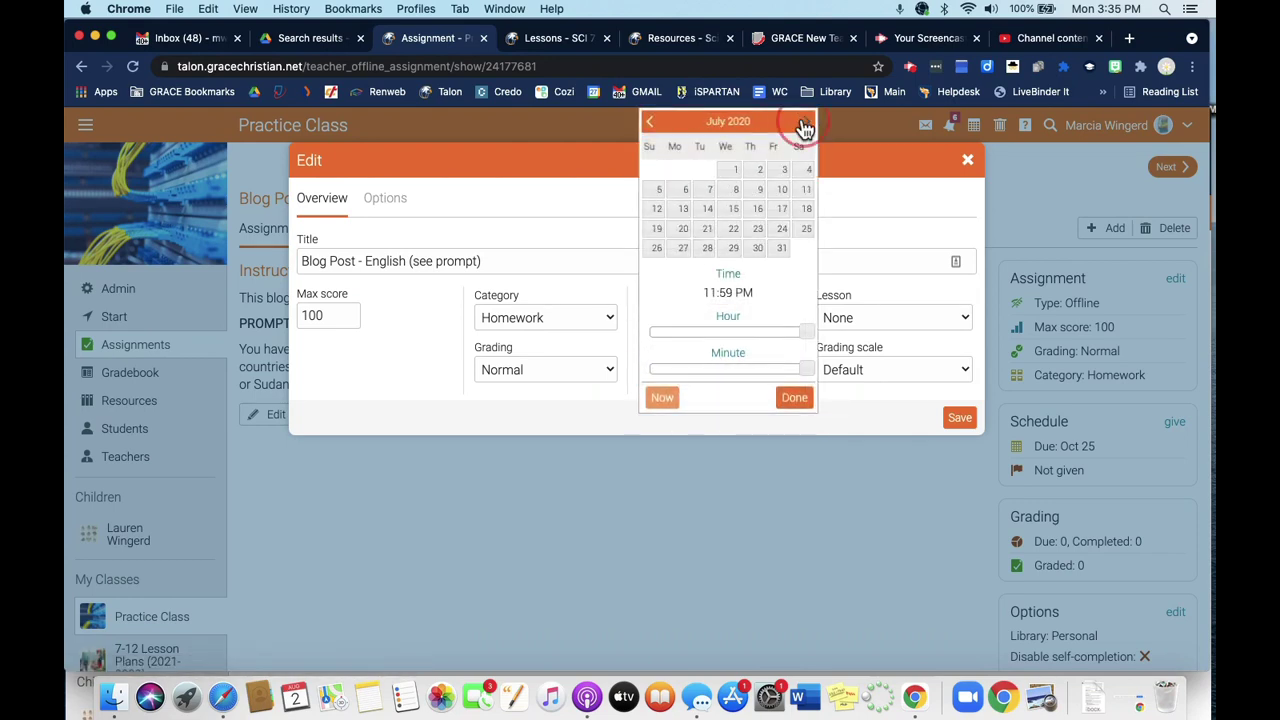
triple_click(806, 122)
triple_click(806, 122)
triple_click(806, 122)
triple_click(806, 122)
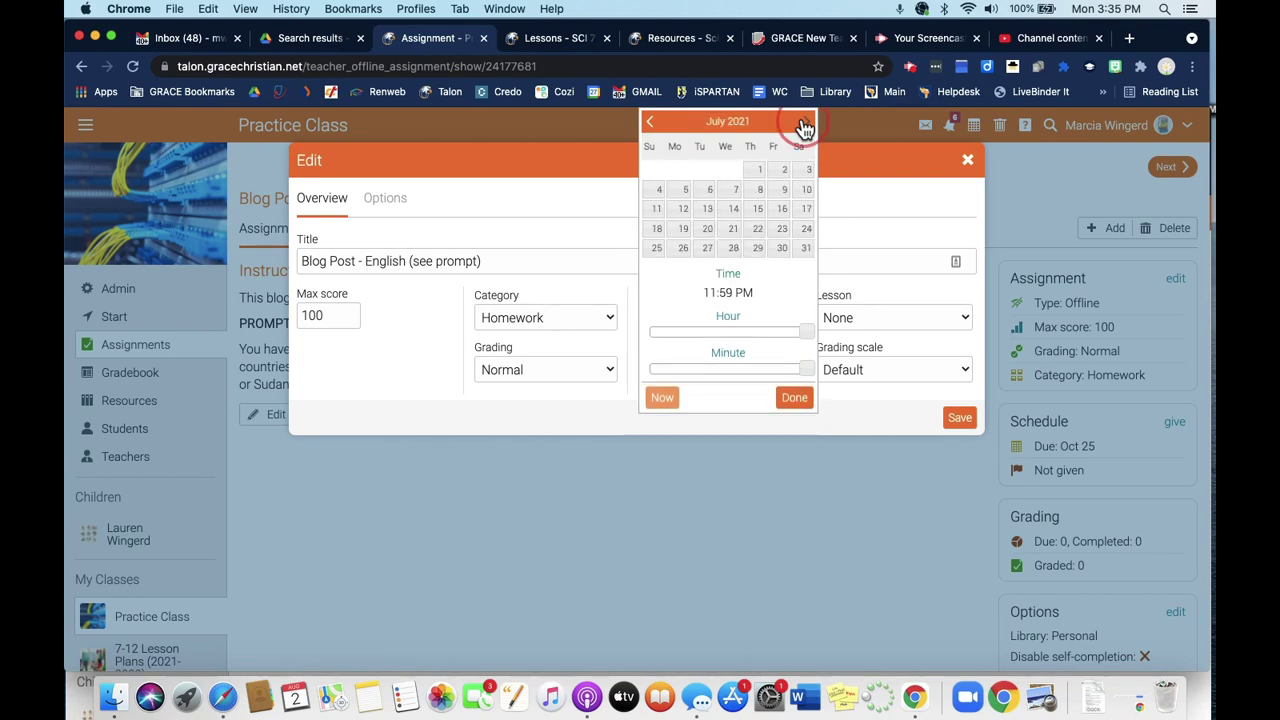
double_click(806, 122)
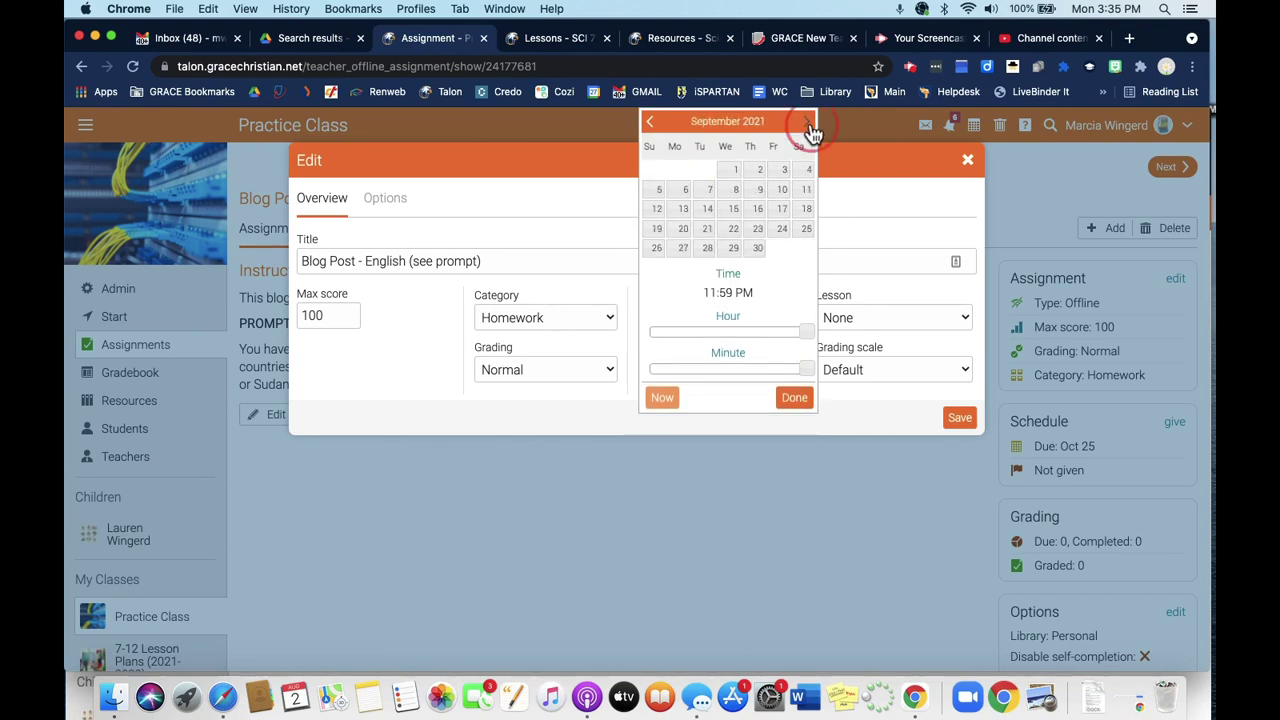
click(806, 122)
click(778, 200)
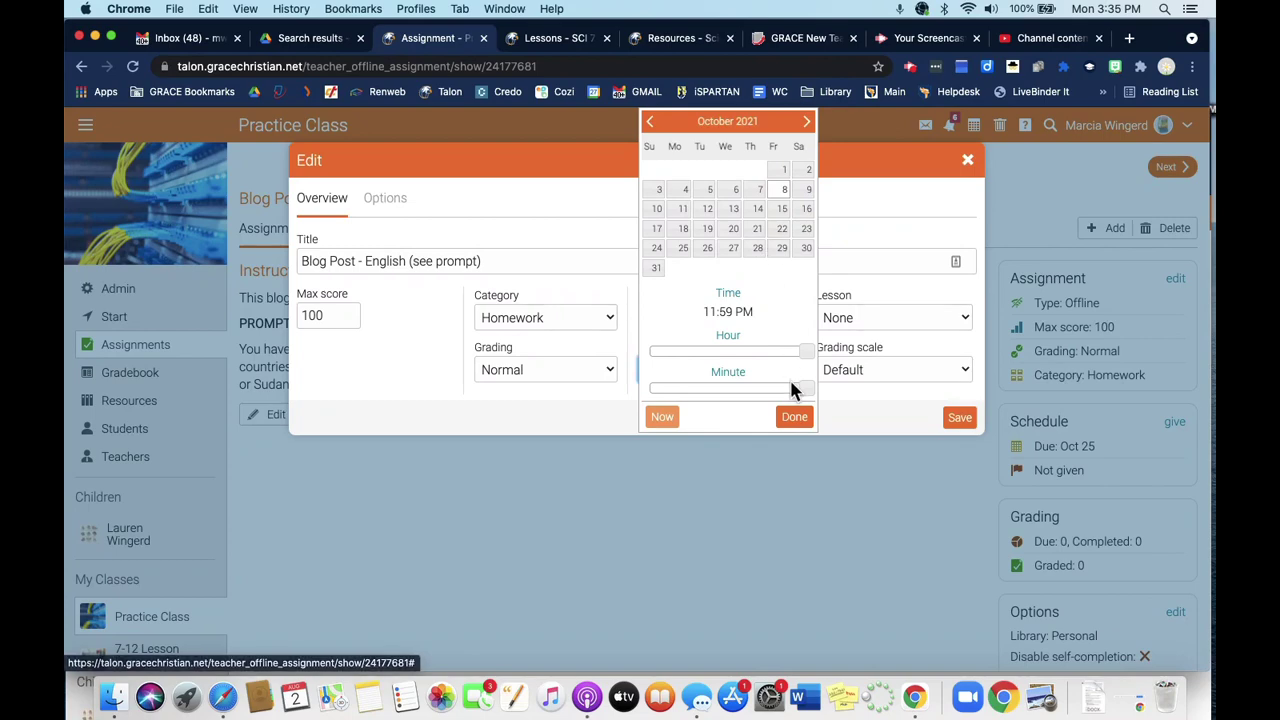
click(794, 417)
click(957, 417)
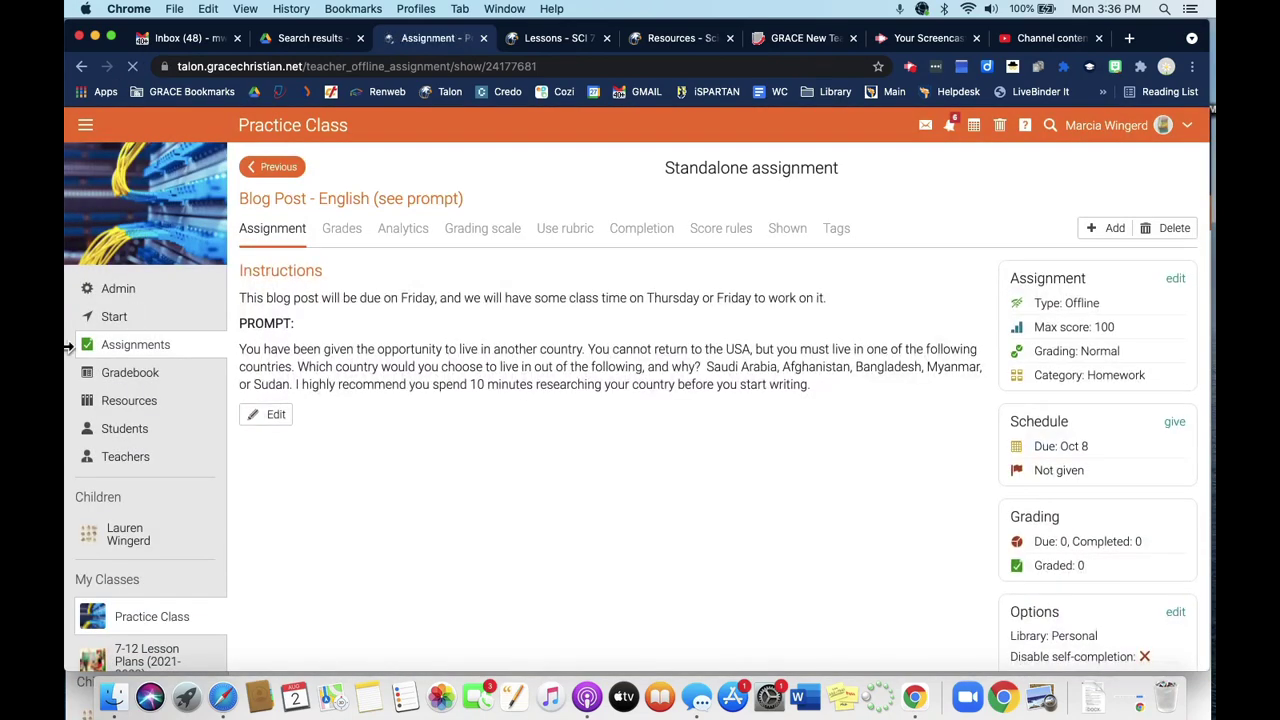
Step: Return to the Practice Class assignment list, now topped by the Blog Post due Oct 8
click(115, 350)
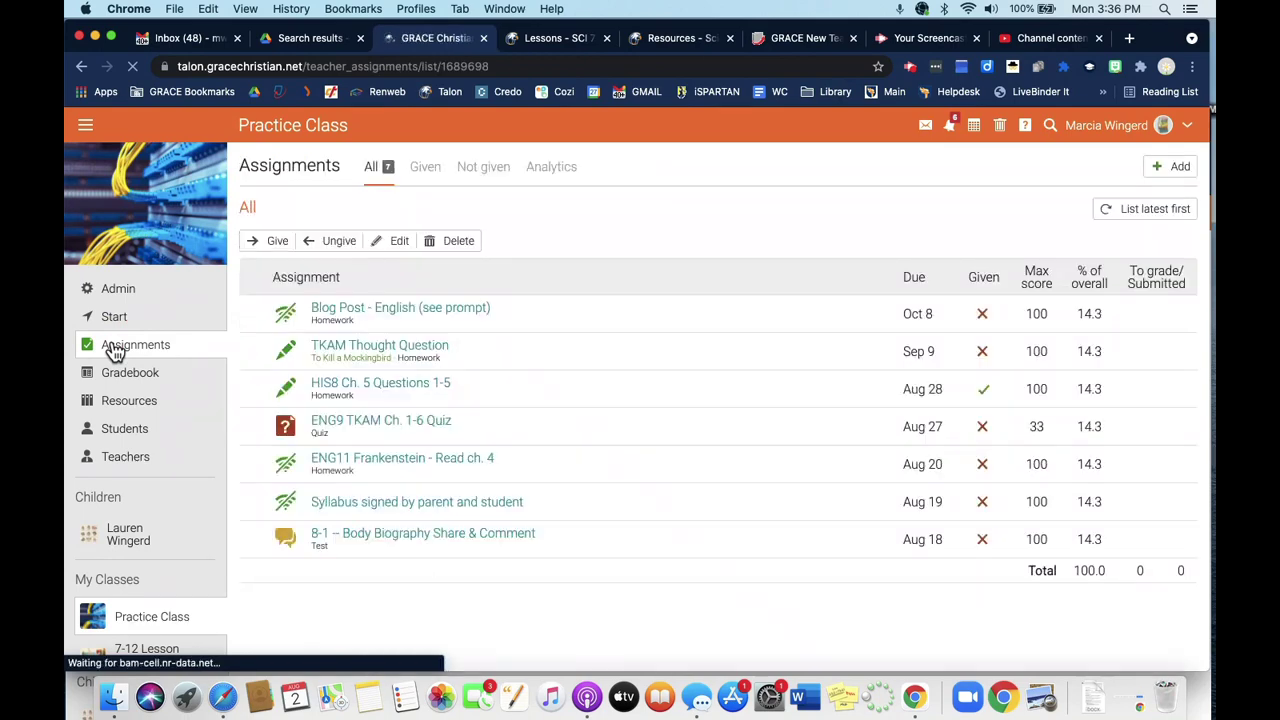